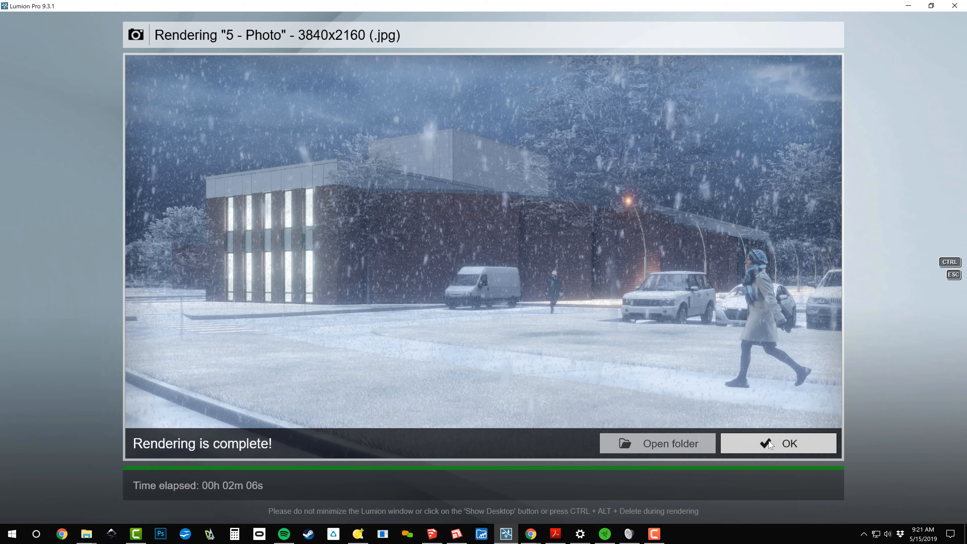
# Close the finished render and store the current camera view in the empty photo slot 6
pyautogui.click(769, 444)
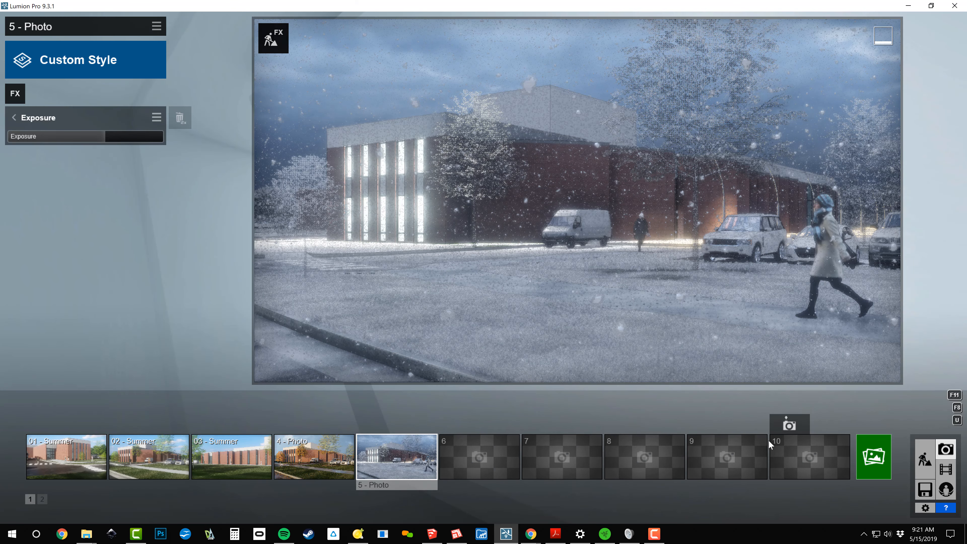
pyautogui.click(486, 445)
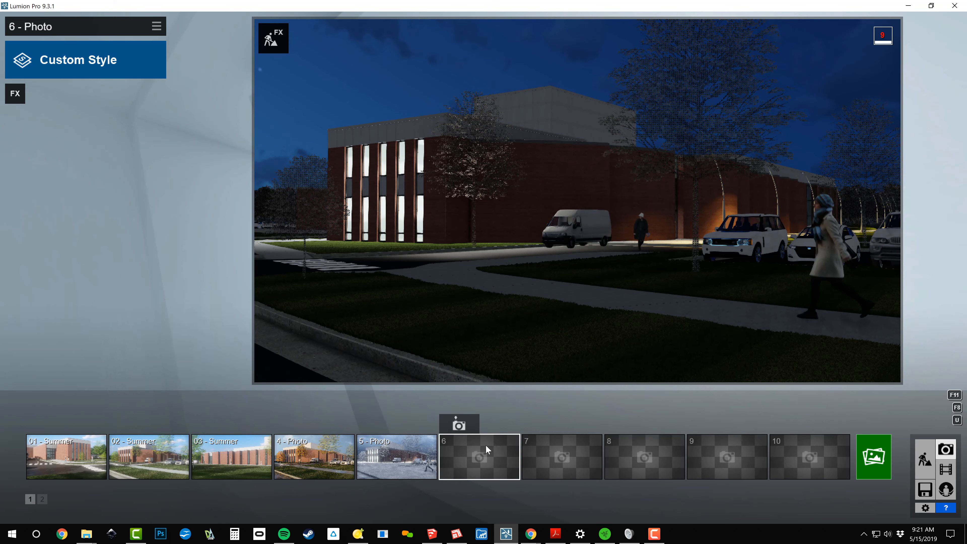
pyautogui.click(391, 454)
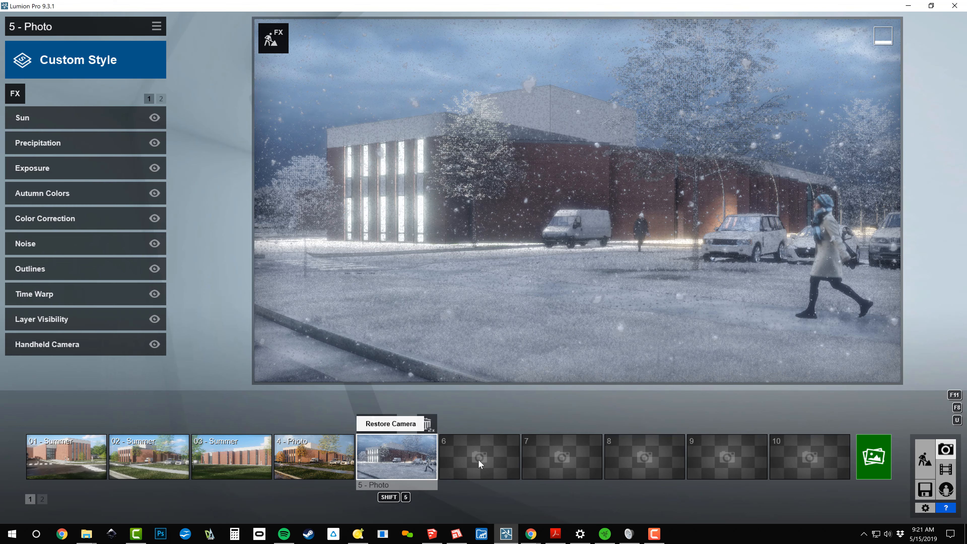
pyautogui.moveTo(479, 461)
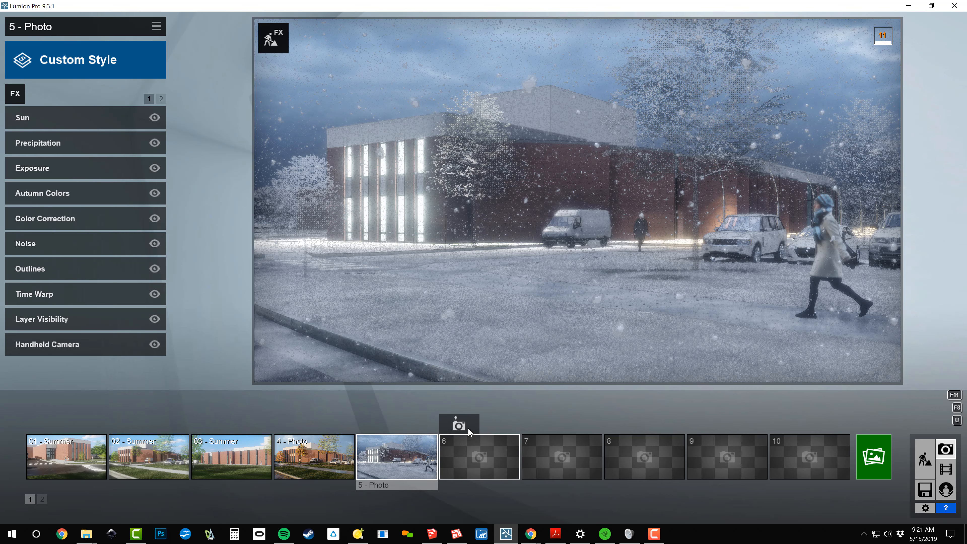
pyautogui.click(459, 425)
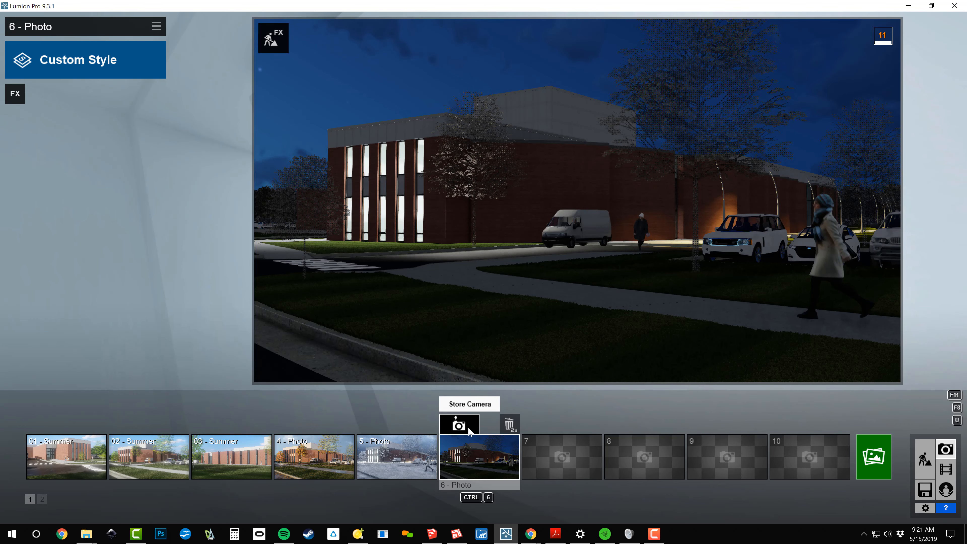
# Save the effects of photo 5 as BD_Dreary Winter.lme in the TEMP folder
pyautogui.click(384, 456)
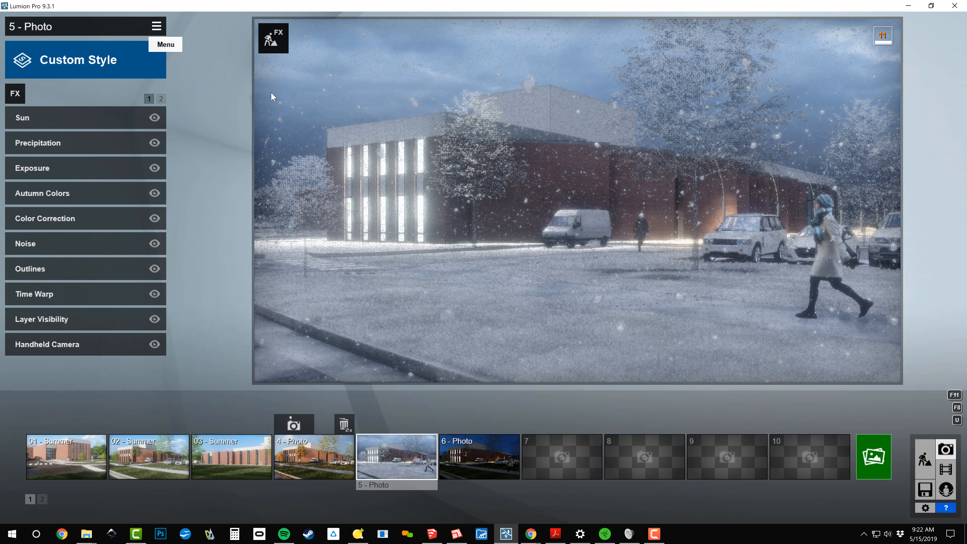
pyautogui.click(156, 29)
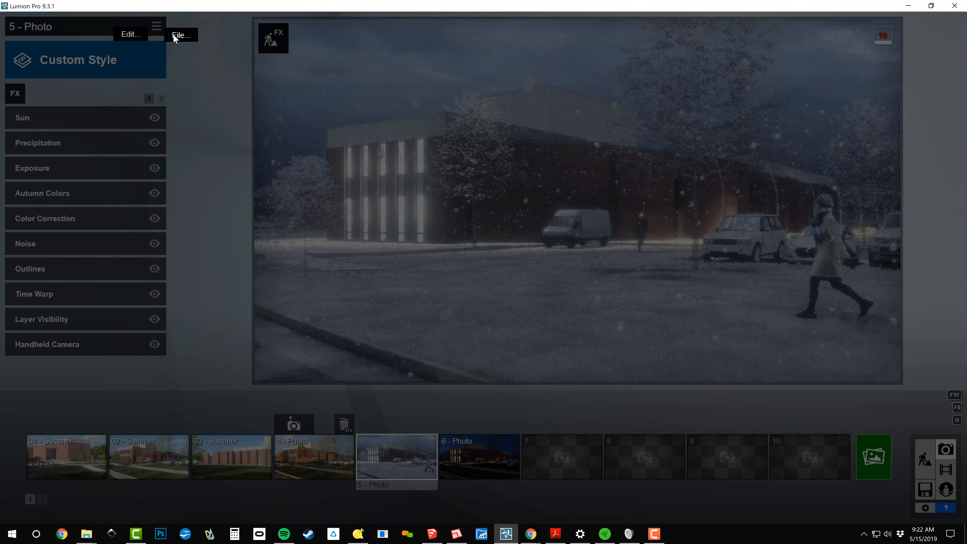
pyautogui.click(173, 35)
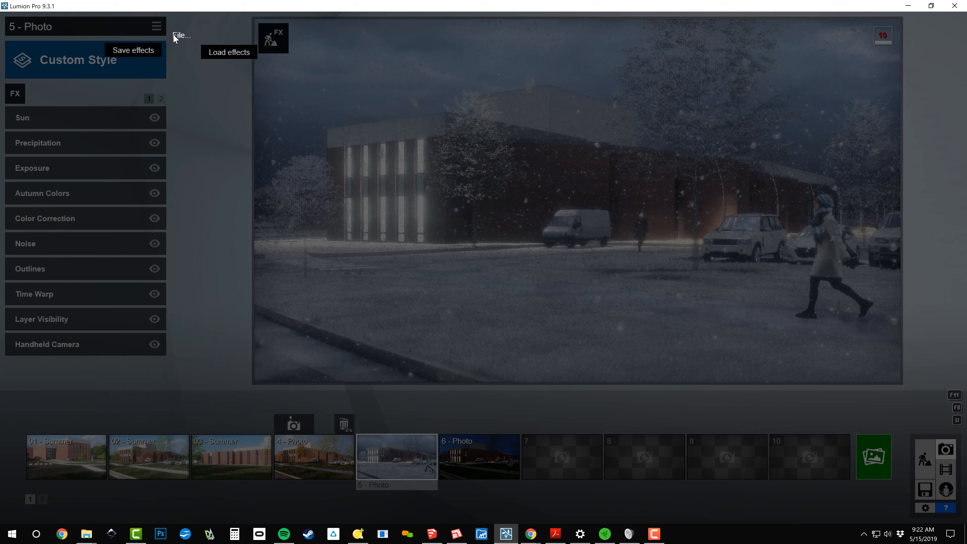
pyautogui.click(142, 51)
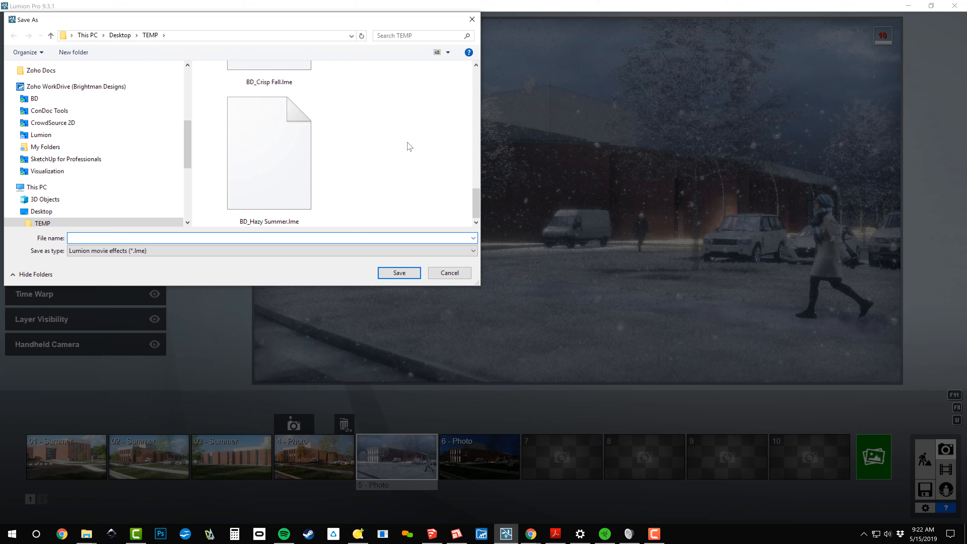
pyautogui.click(273, 185)
pyautogui.doubleClick(102, 238)
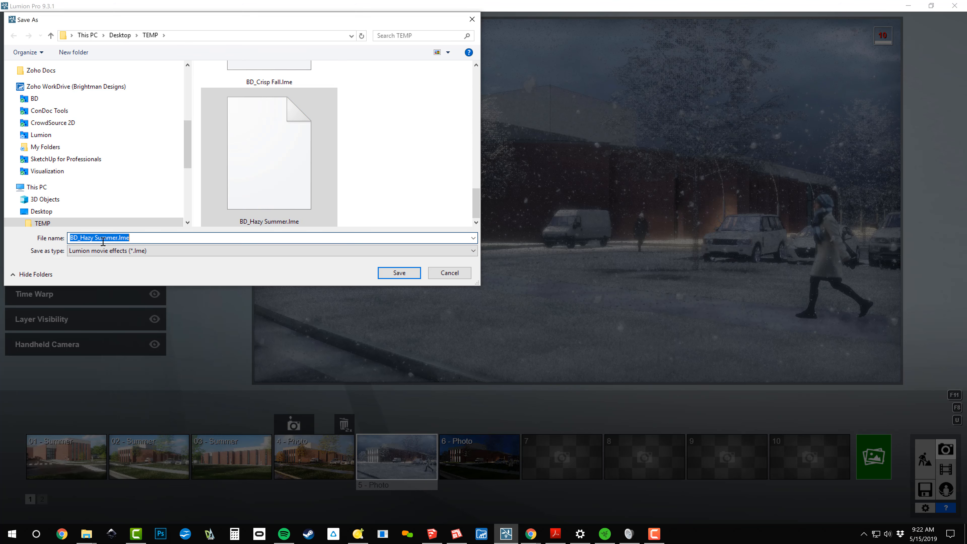
pyautogui.press('BackSpace')
pyautogui.press('BackSpace')
pyautogui.press('BackSpace')
pyautogui.press('BackSpace')
pyautogui.press('BackSpace')
pyautogui.press('BackSpace')
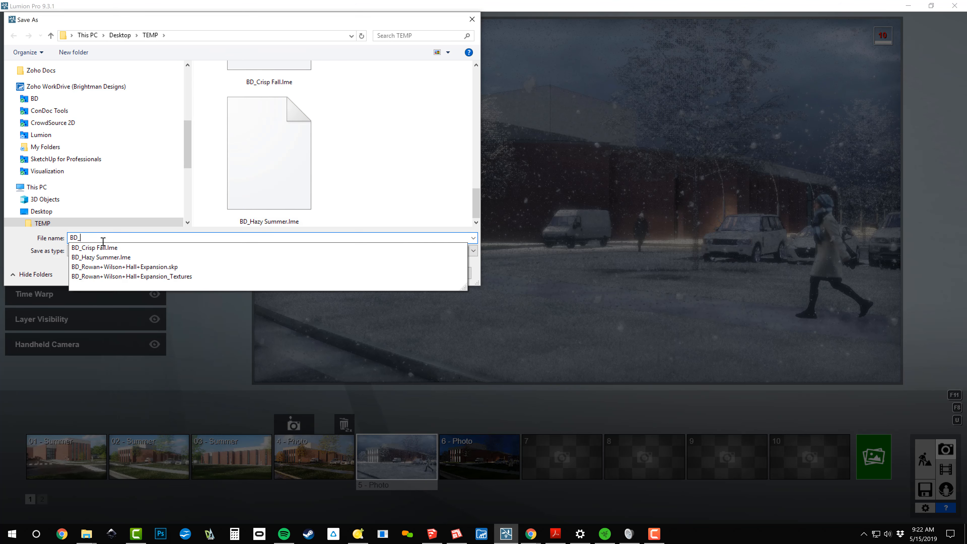
pyautogui.write('dR')
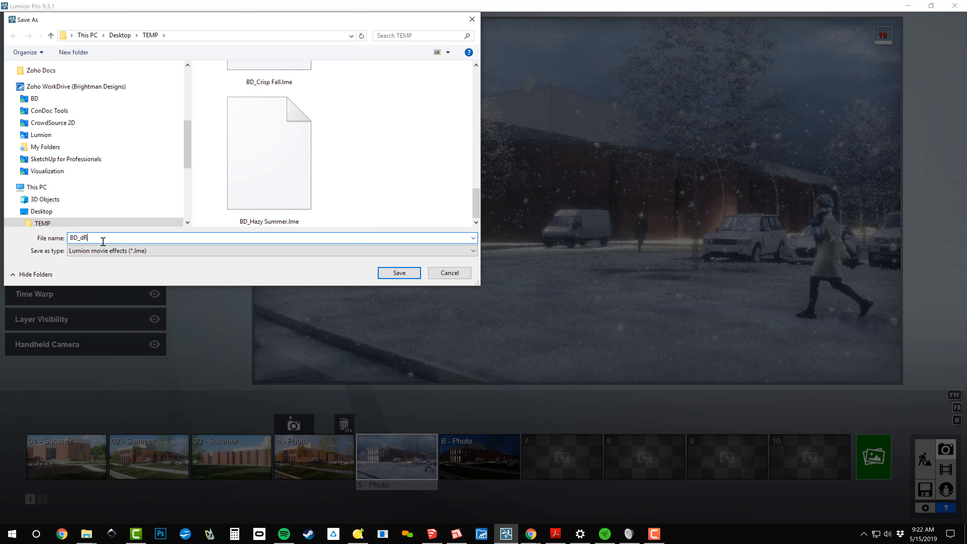
pyautogui.press('BackSpace')
pyautogui.press('BackSpace')
pyautogui.write('Dreary Winter.lme')
pyautogui.press('Return')
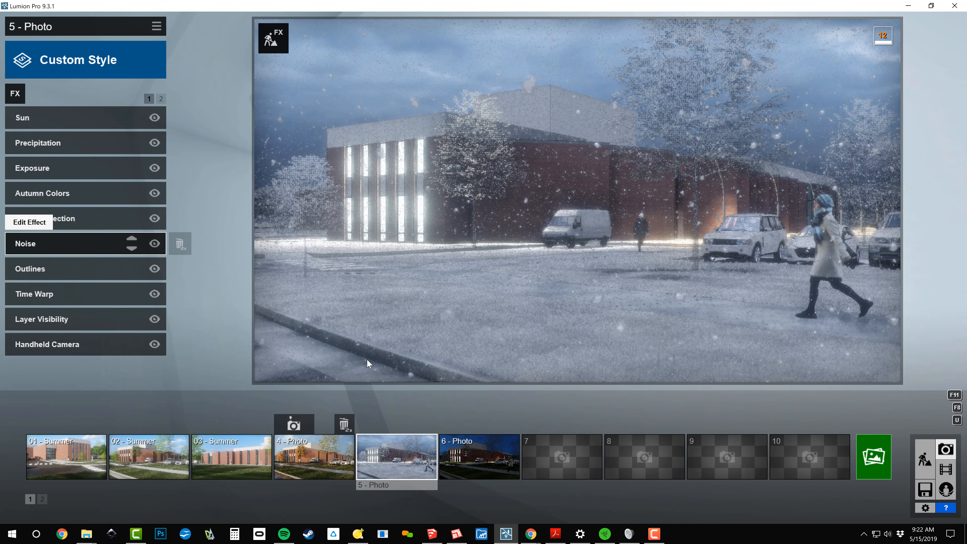
# Load the saved effects file BD_Dreary Winter.lme into photo 6
pyautogui.click(459, 459)
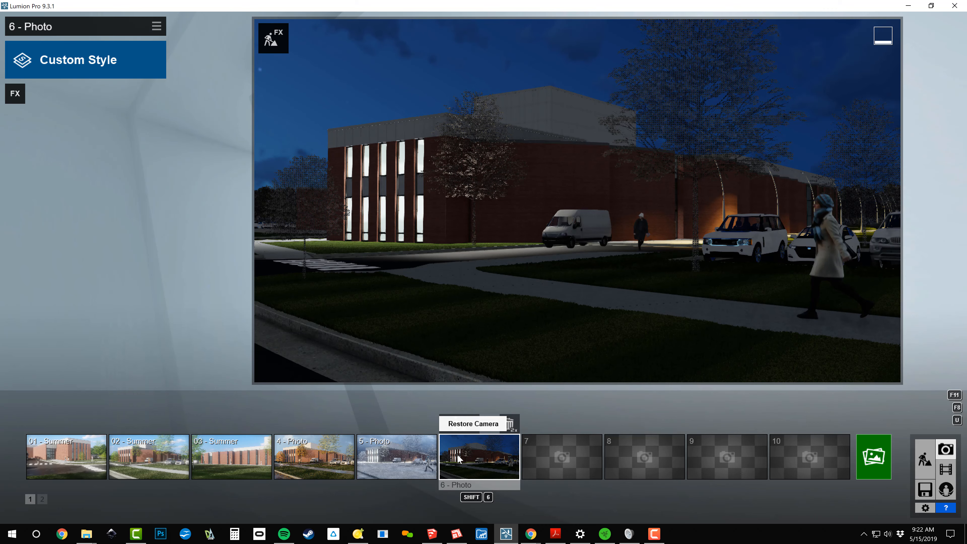
pyautogui.click(156, 26)
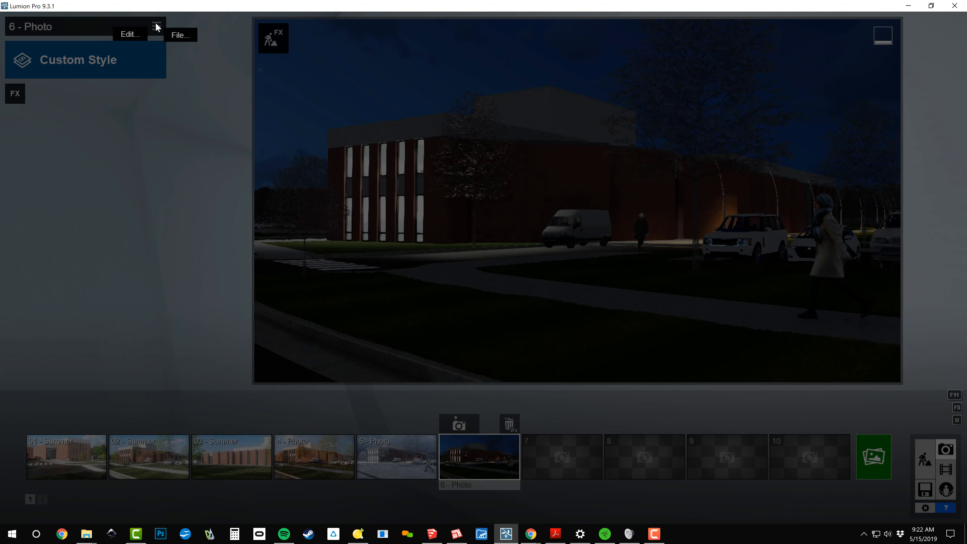
pyautogui.click(180, 35)
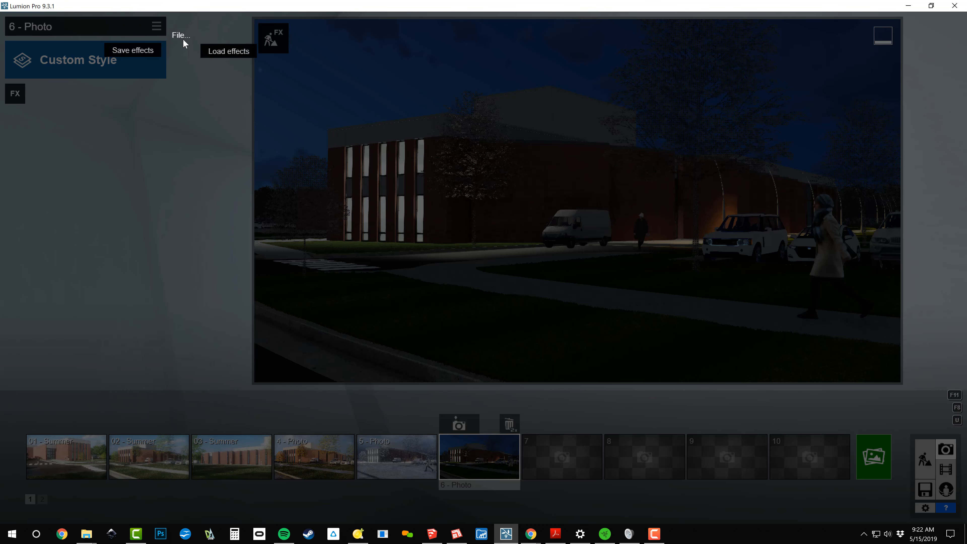
pyautogui.click(216, 52)
pyautogui.scroll(-3, 280, 141)
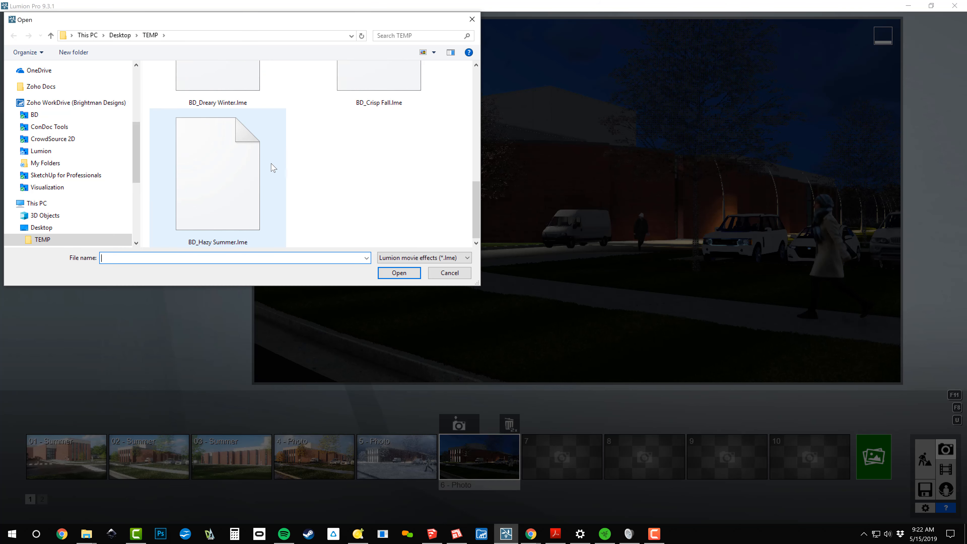
pyautogui.doubleClick(236, 91)
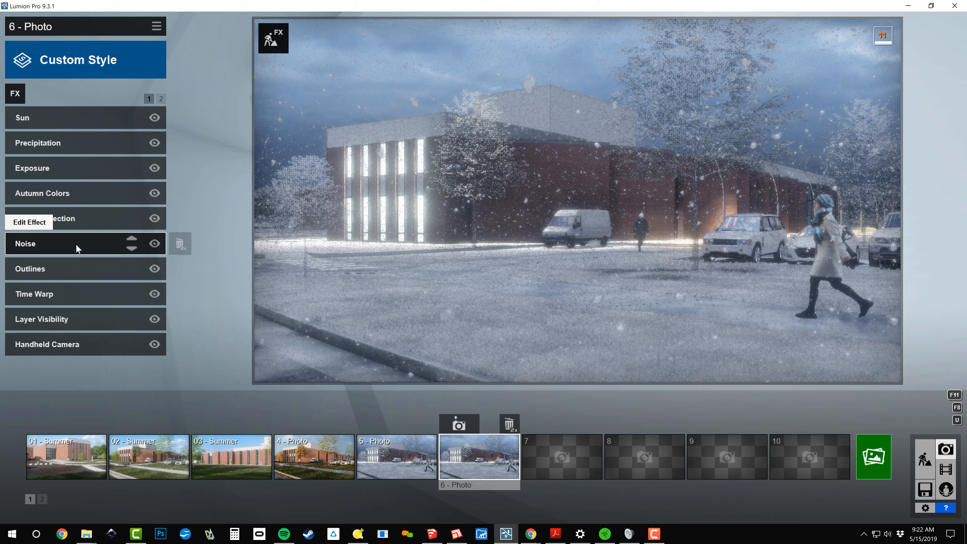
# Switch photo 6's precipitation fully to rain, reducing Particles Quantity to about a quarter and Particles Size to about half
pyautogui.click(41, 141)
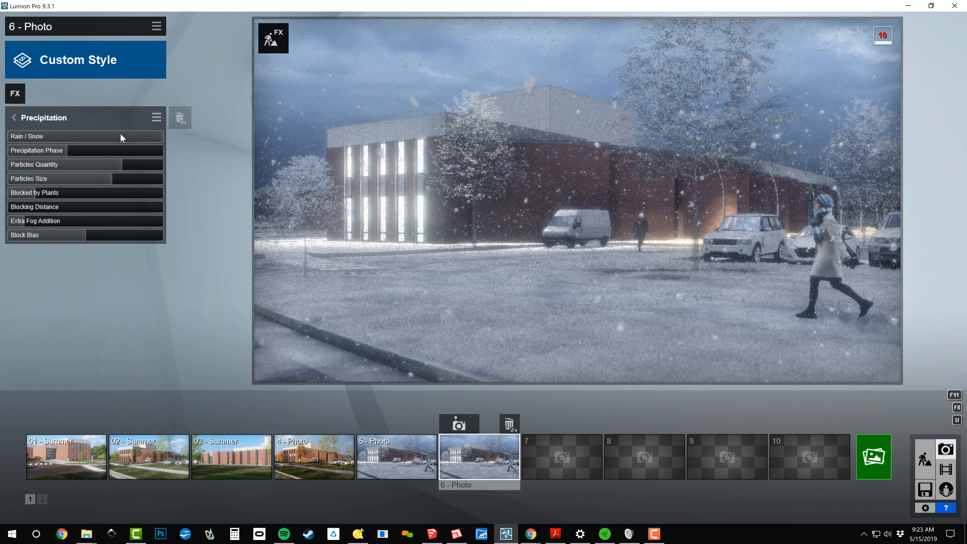
pyautogui.moveTo(120, 136); pyautogui.dragTo(3, 145)
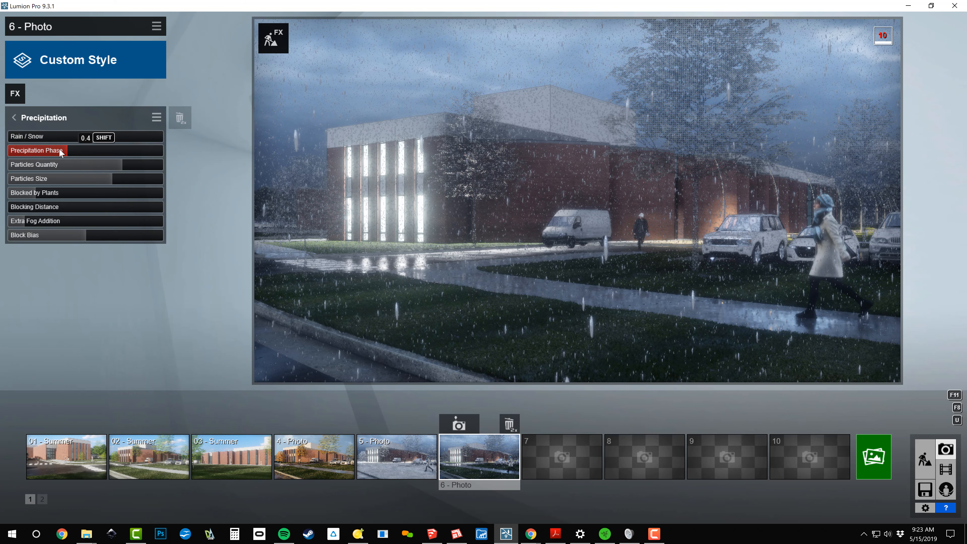
pyautogui.moveTo(85, 164); pyautogui.dragTo(78, 164)
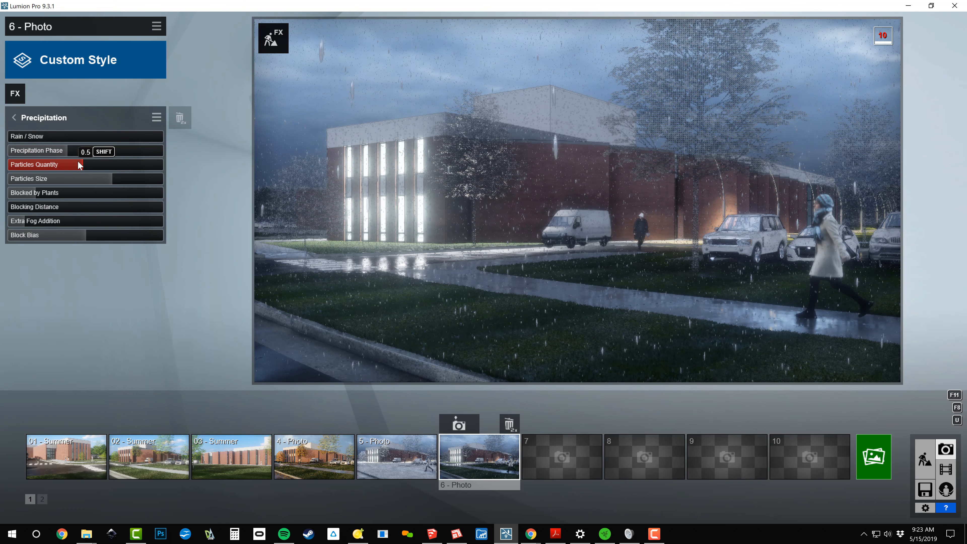
pyautogui.click(67, 165)
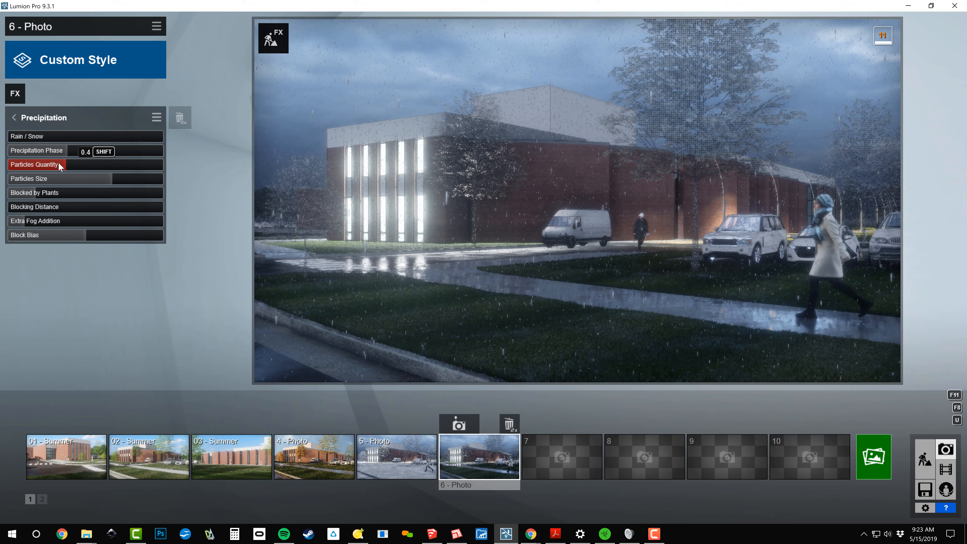
pyautogui.click(45, 163)
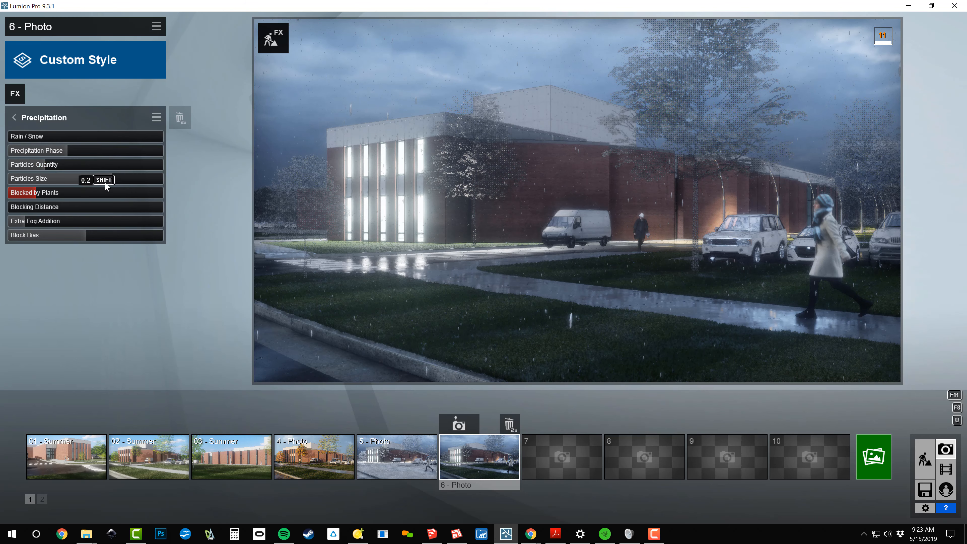
pyautogui.click(90, 180)
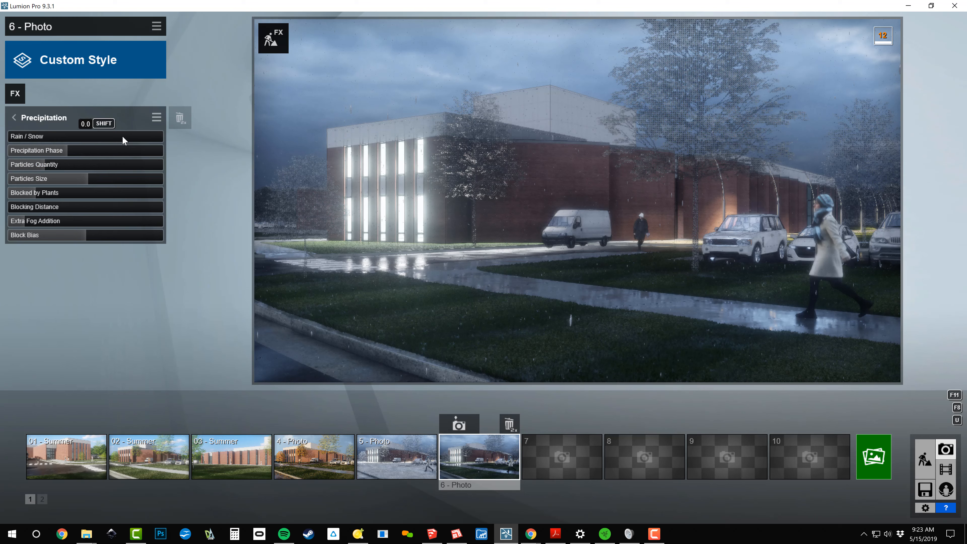
pyautogui.click(46, 117)
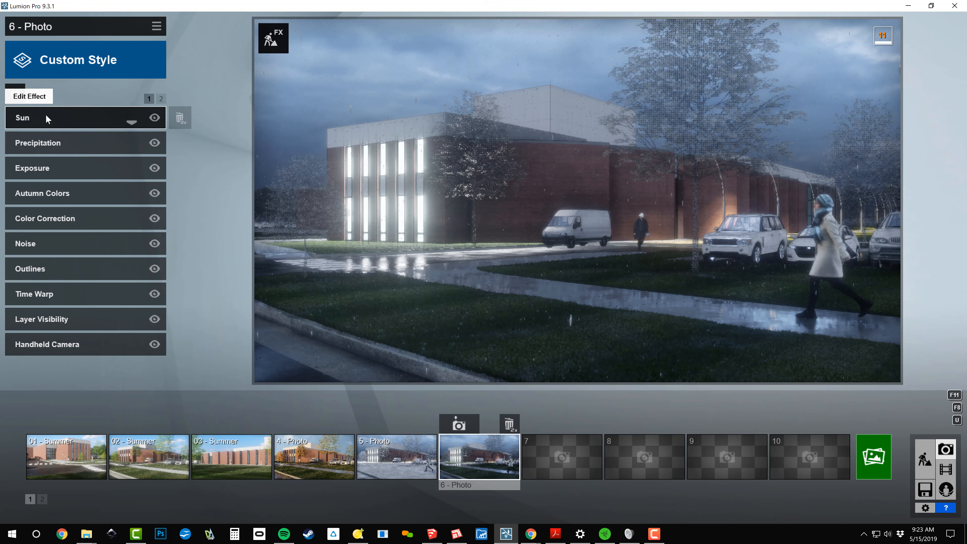
# Hide the Winter layer 3 and show the Spring layer 4 in photo 6's Layer Visibility effect
pyautogui.click(49, 316)
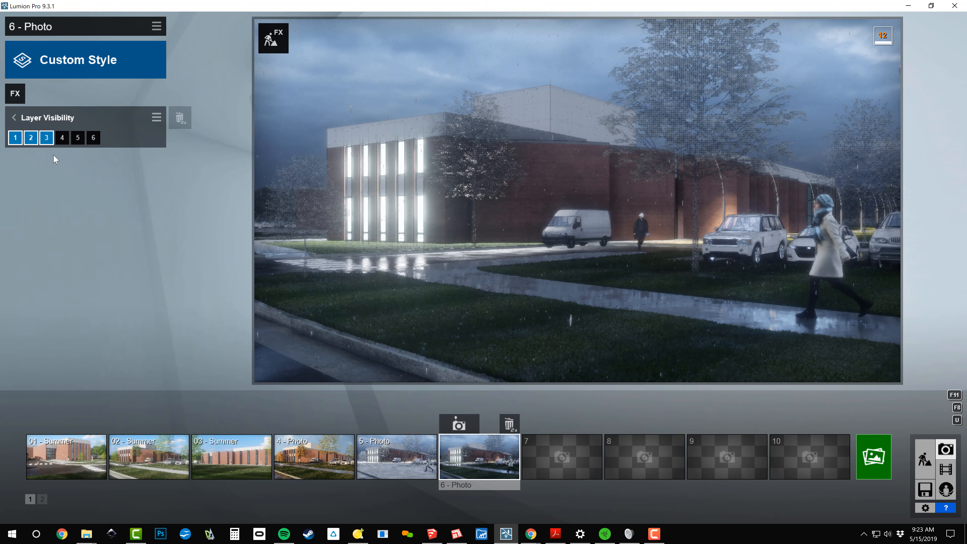
pyautogui.click(46, 138)
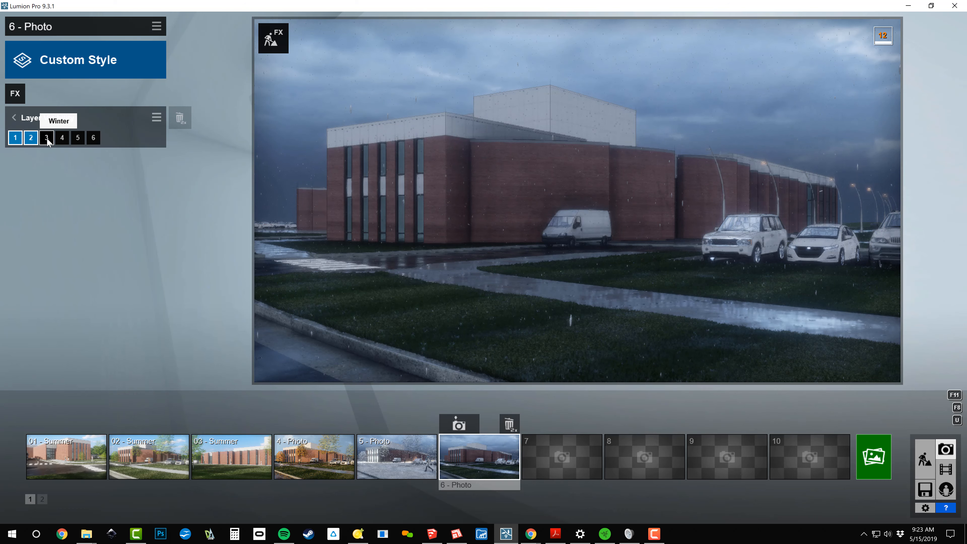
pyautogui.click(63, 138)
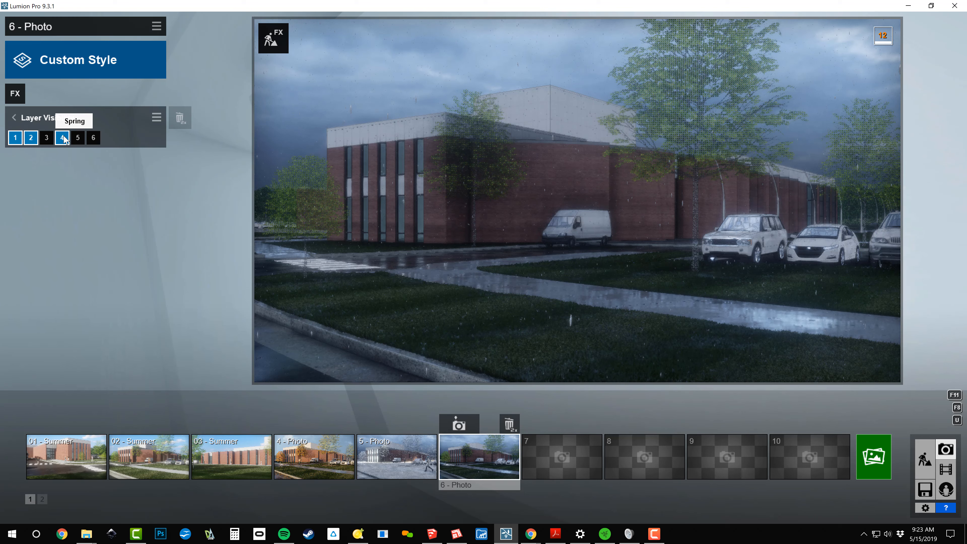
# Change photo 6's Real Skies effect to the second Morning sky and rotate its heading to slightly past mid-range
pyautogui.click(16, 94)
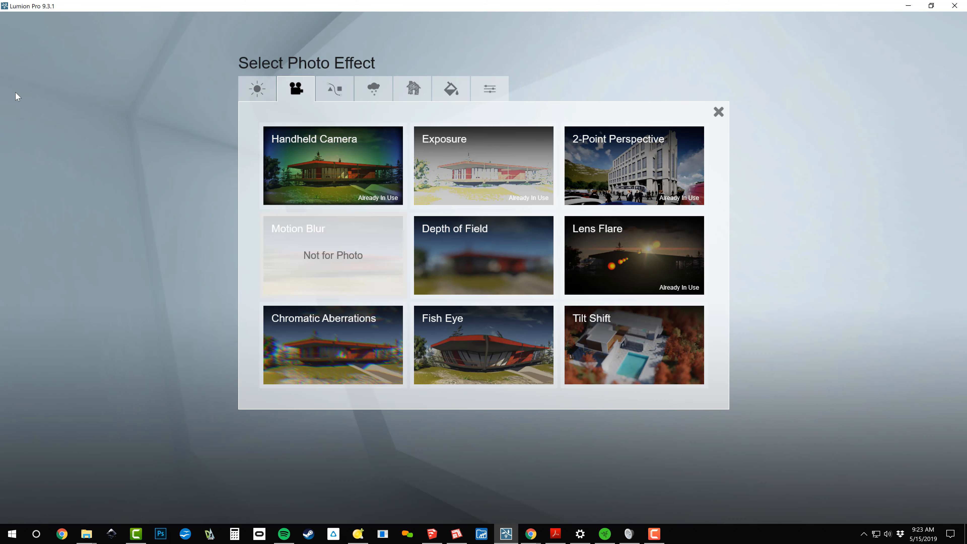
pyautogui.click(382, 84)
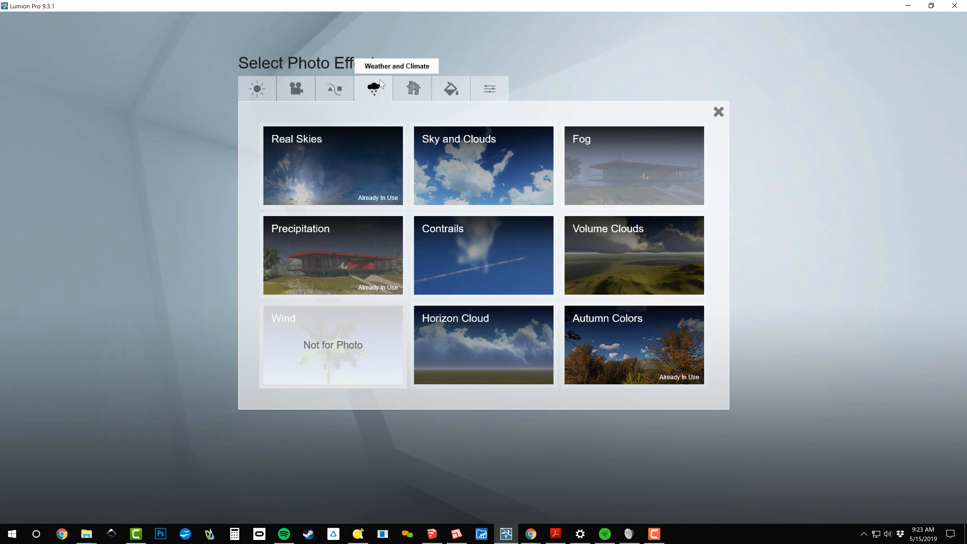
pyautogui.click(342, 160)
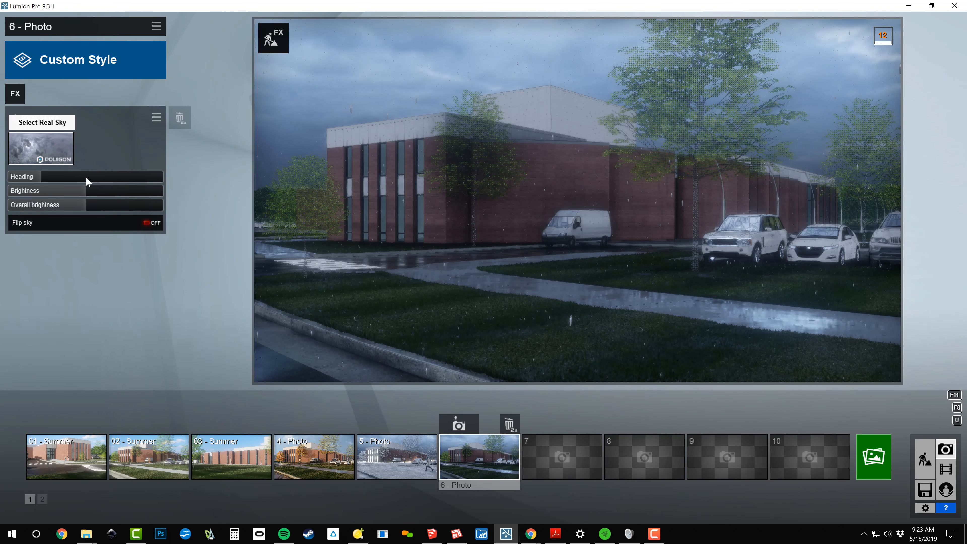
pyautogui.click(52, 145)
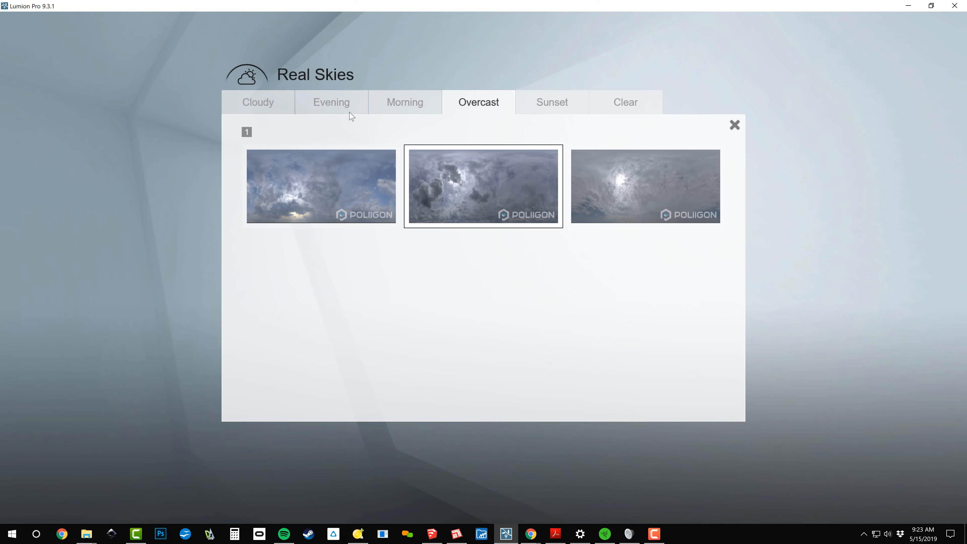
pyautogui.click(418, 108)
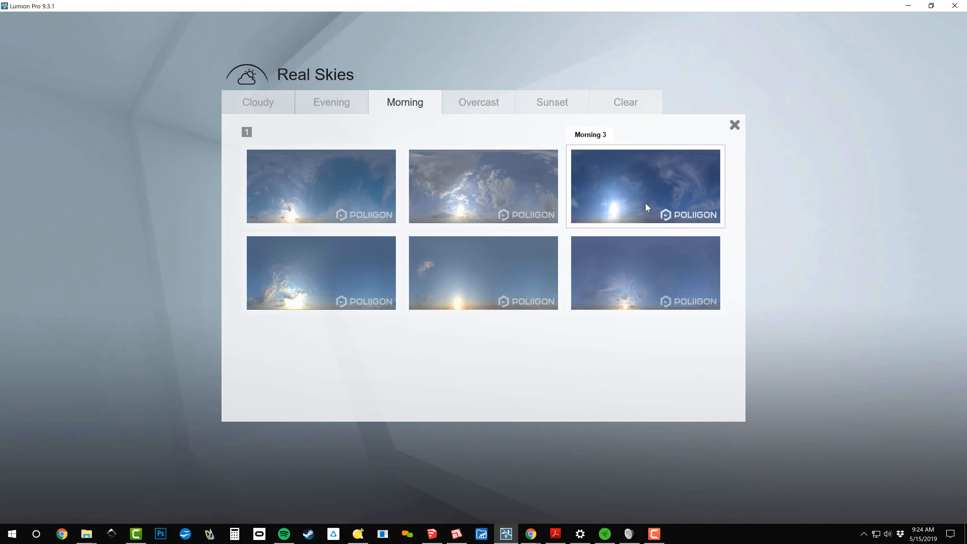
pyautogui.click(535, 191)
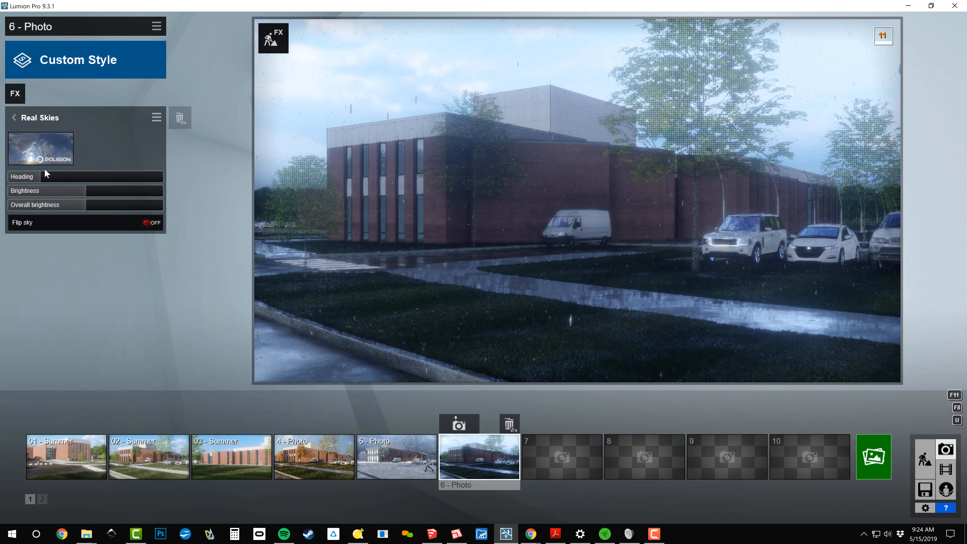
pyautogui.moveTo(42, 179)
pyautogui.moveTo(41, 177); pyautogui.dragTo(95, 178)
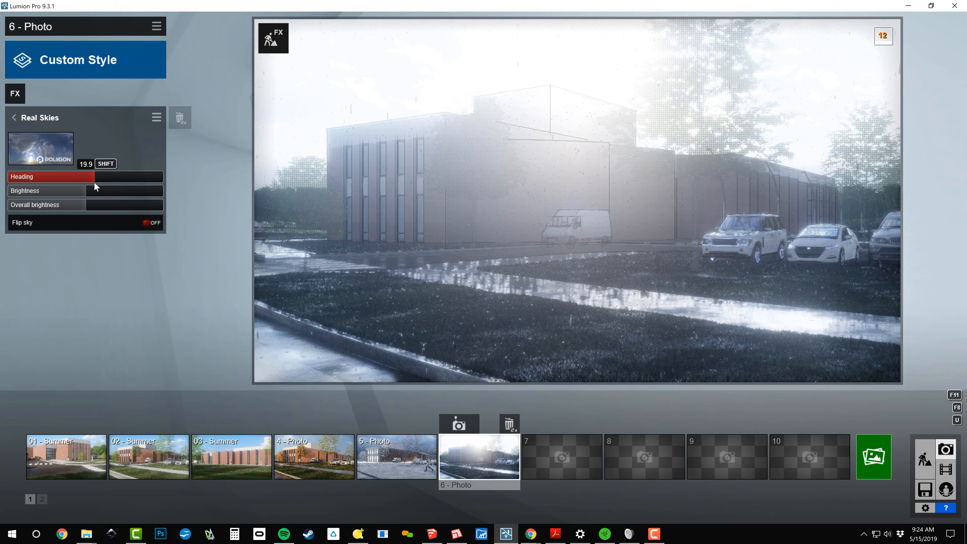
# Set the Master Brightness of photo 6's Lens Flare effect to about one fifth
pyautogui.click(14, 95)
pyautogui.click(310, 86)
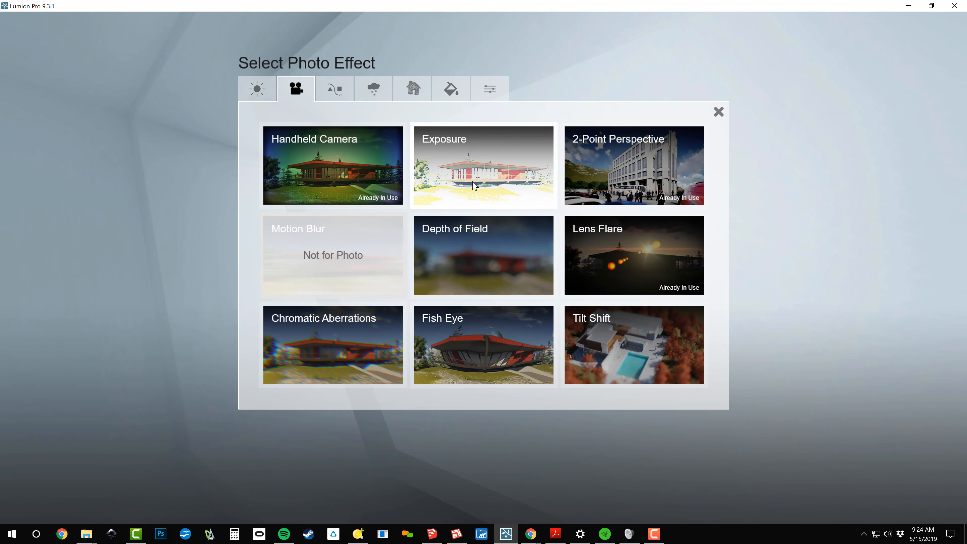
pyautogui.click(588, 268)
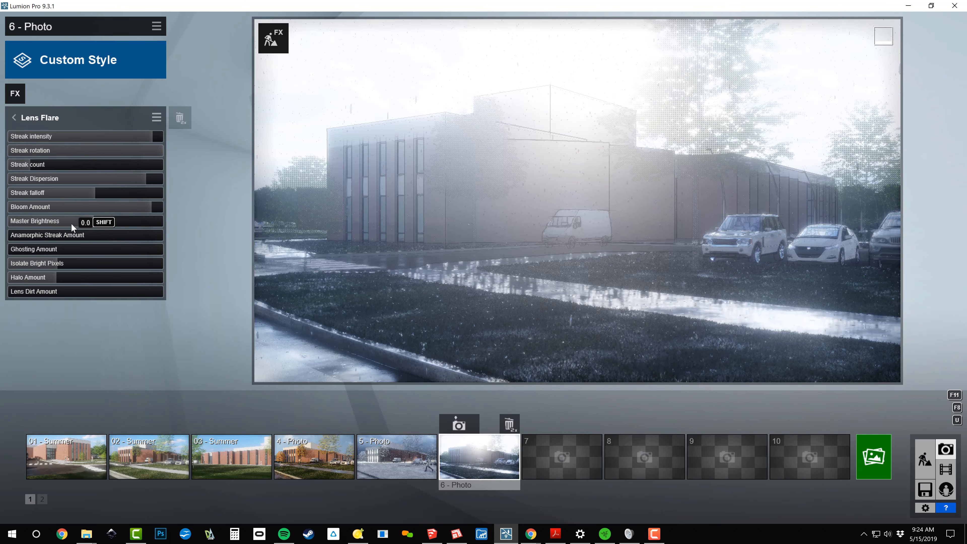
pyautogui.moveTo(71, 223); pyautogui.dragTo(39, 224)
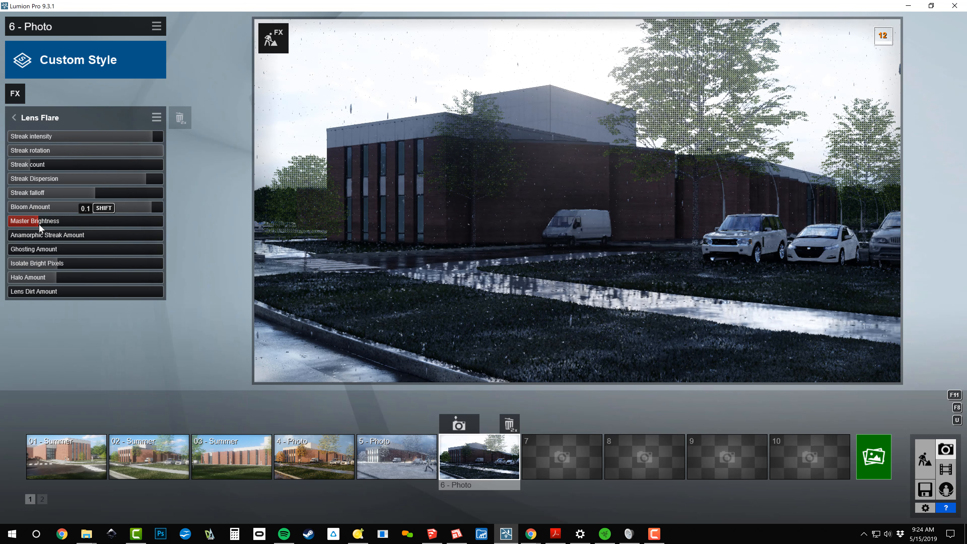
# Rotate the Real Skies heading of photo 6 to about -152
pyautogui.click(15, 94)
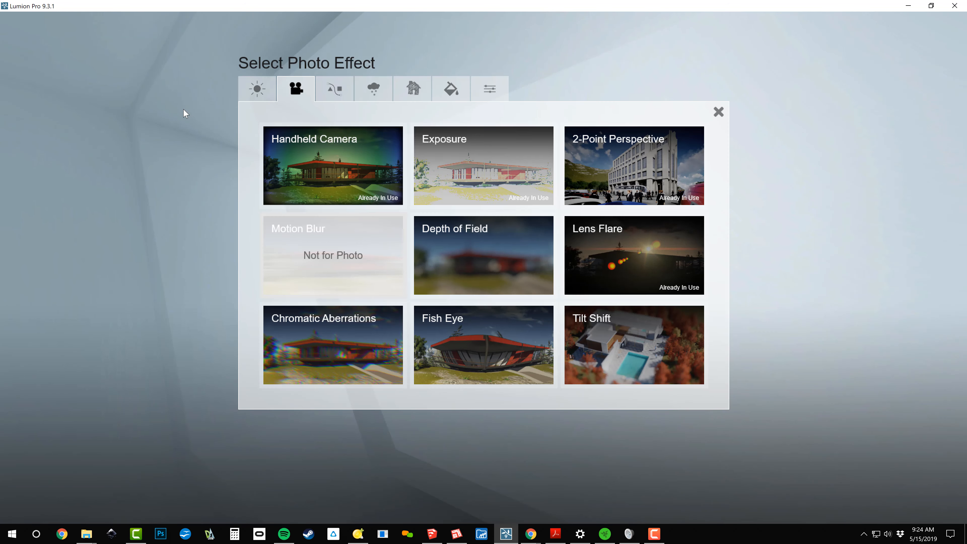
pyautogui.click(370, 91)
pyautogui.click(335, 159)
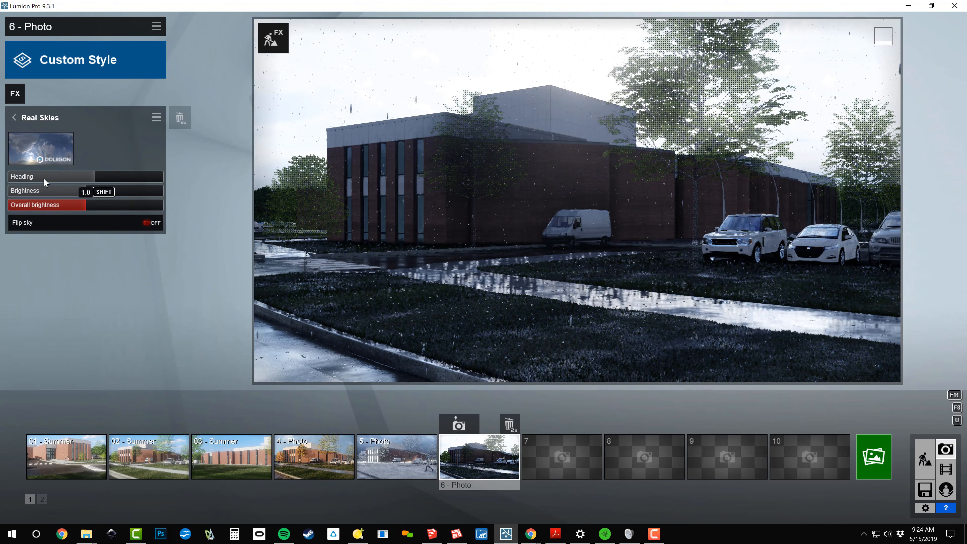
pyautogui.moveTo(123, 183); pyautogui.dragTo(51, 175)
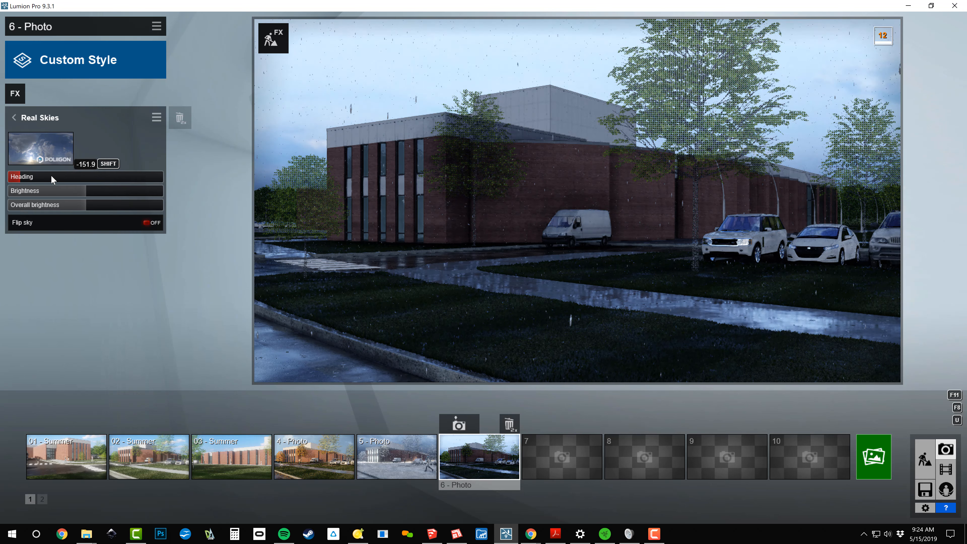
# Remove the Sun effect from photo 6
pyautogui.click(33, 120)
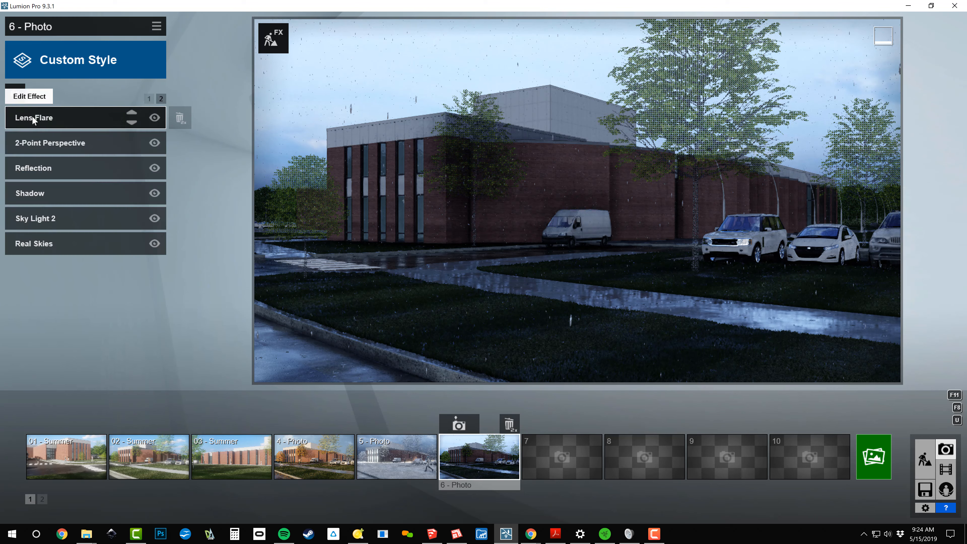
pyautogui.click(150, 99)
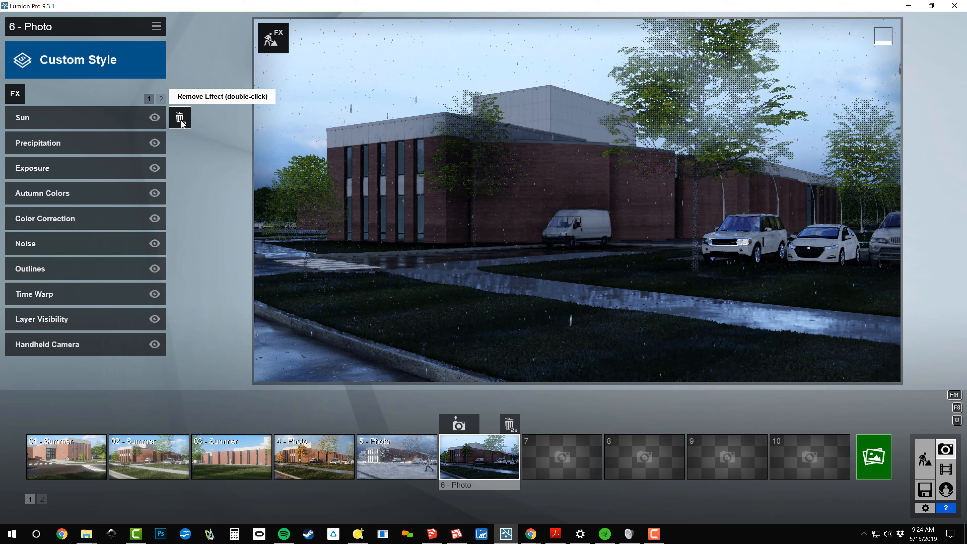
pyautogui.doubleClick(180, 119)
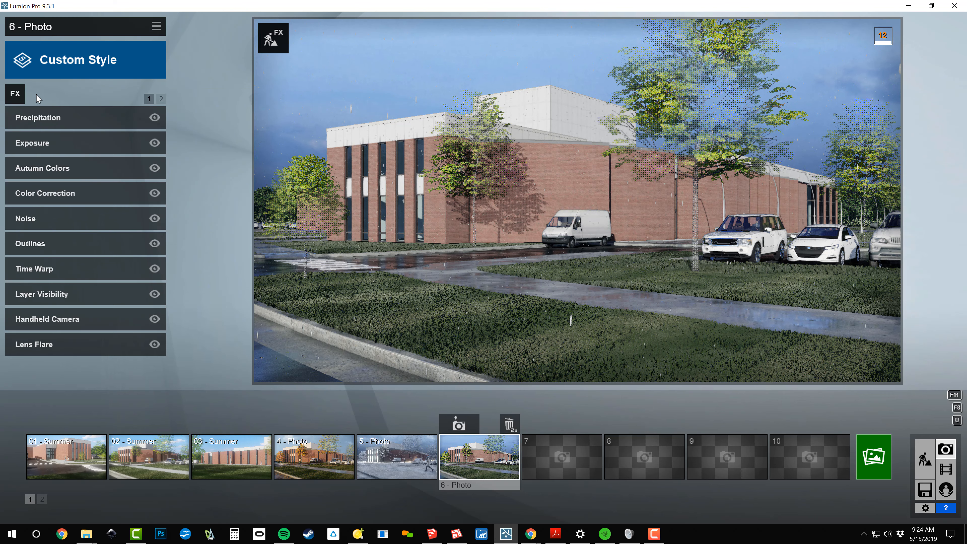
# Rotate photo 6's Real Skies heading to about three quarters of its range
pyautogui.click(160, 99)
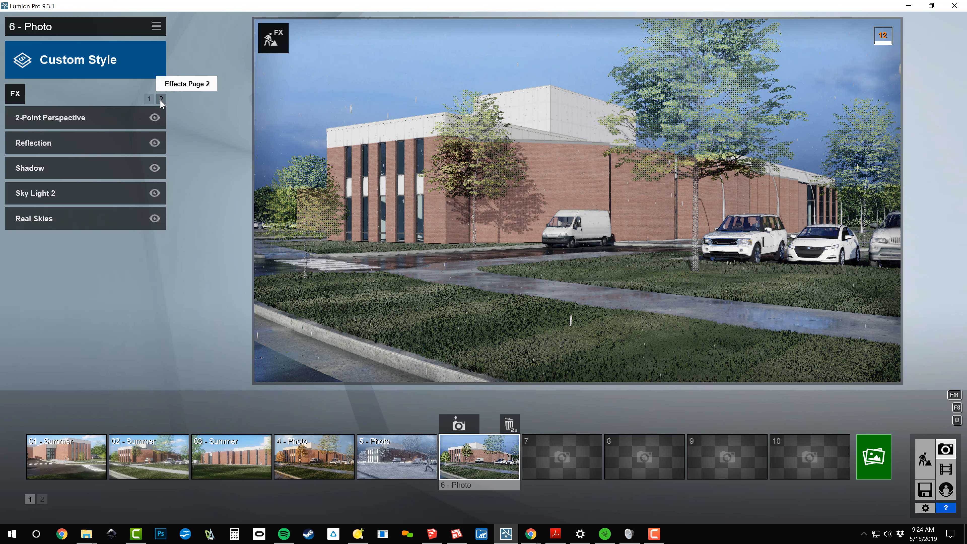
pyautogui.click(76, 218)
pyautogui.moveTo(42, 177)
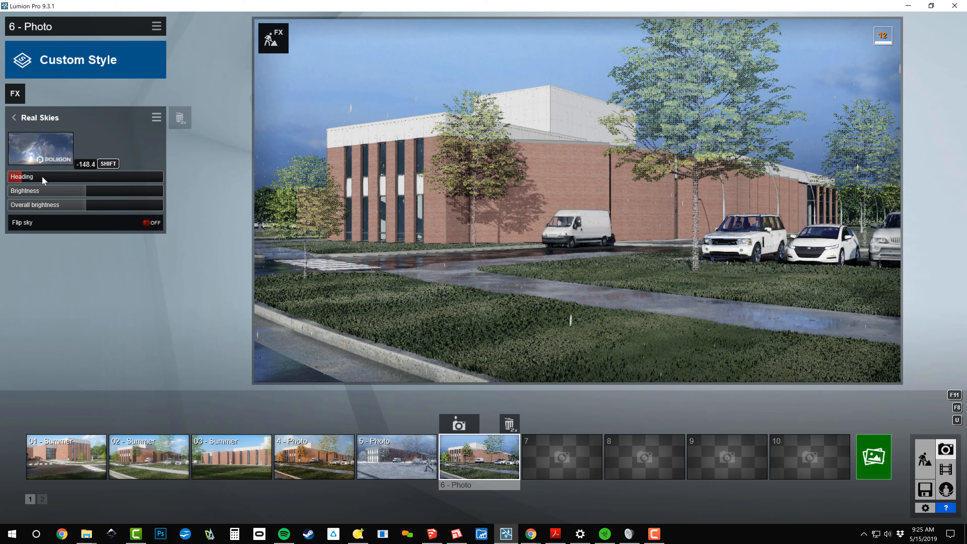
pyautogui.moveTo(42, 177); pyautogui.dragTo(123, 182)
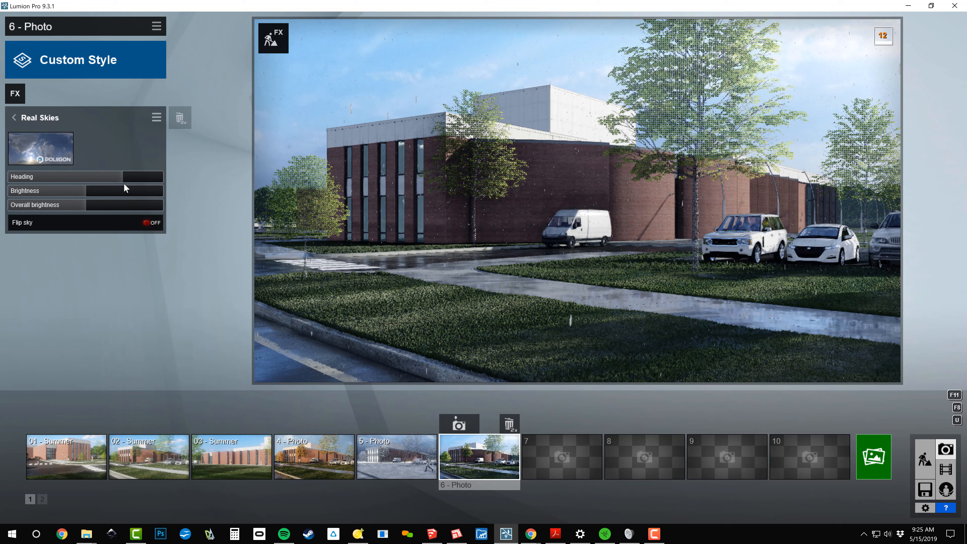
# Try the third Morning sky in photo 6's Real Skies effect, with the heading at about four fifths of its range
pyautogui.click(49, 153)
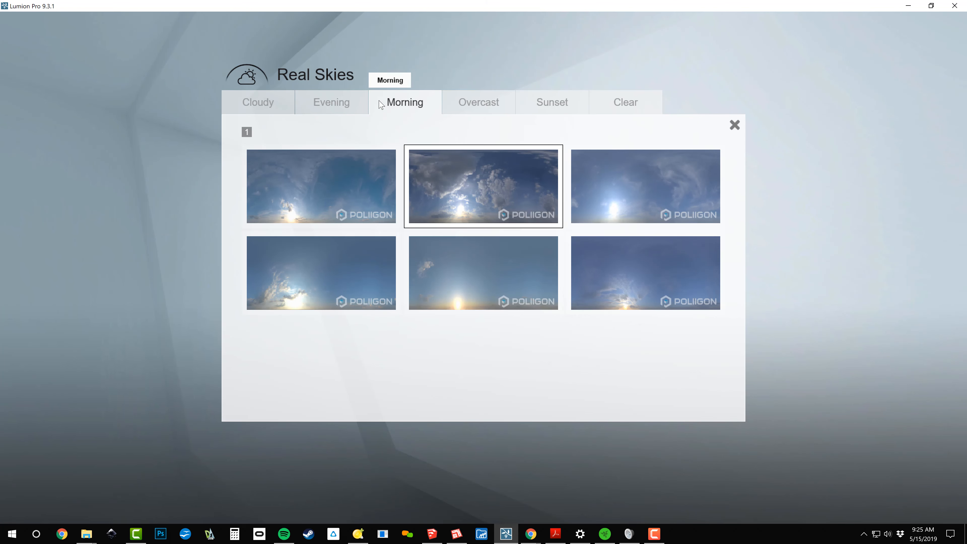
pyautogui.click(672, 202)
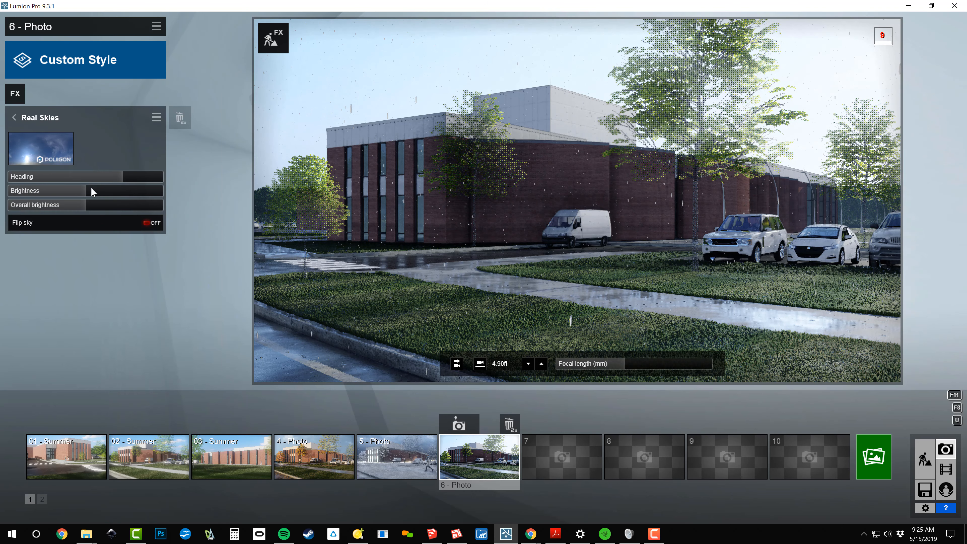
pyautogui.moveTo(111, 178); pyautogui.dragTo(134, 178)
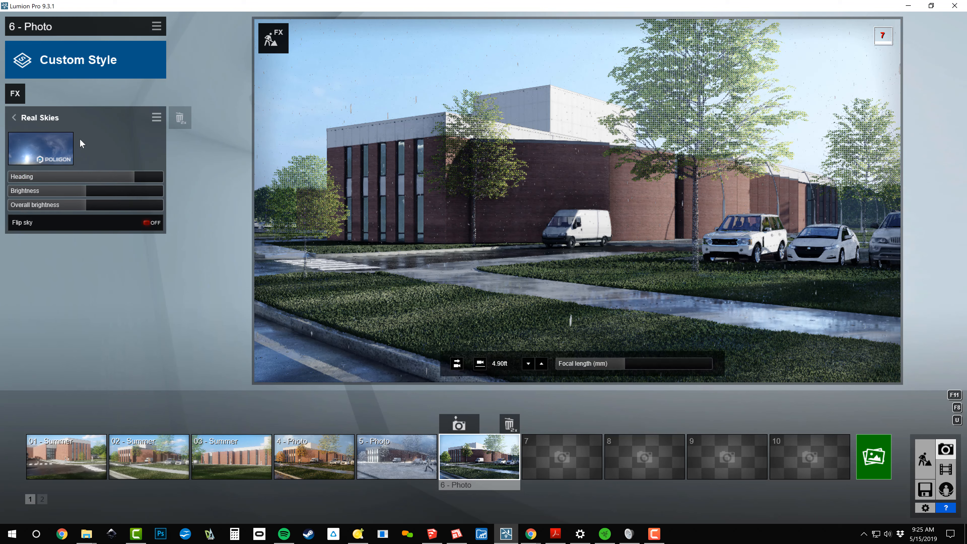
pyautogui.click(36, 116)
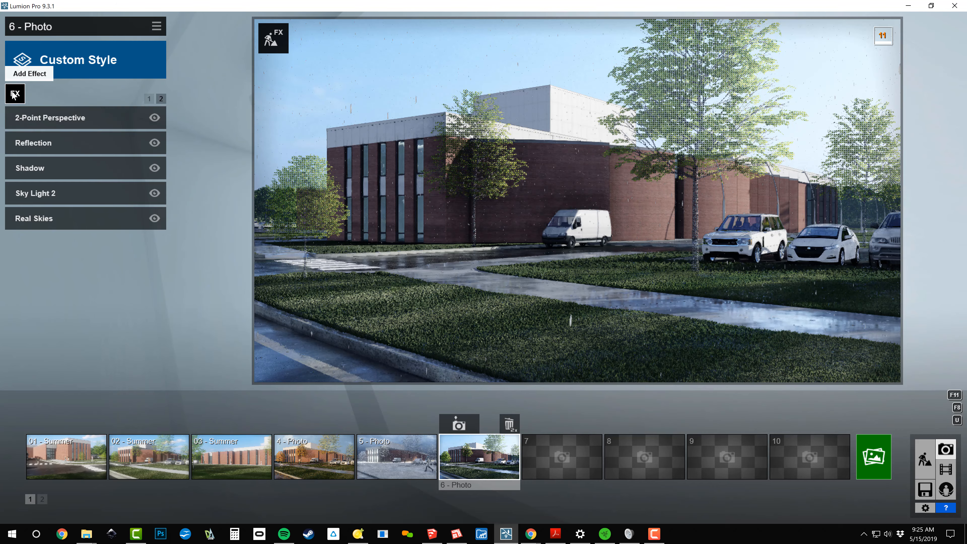
# Set Extra Fog Addition to zero in photo 6's Precipitation effect
pyautogui.click(15, 95)
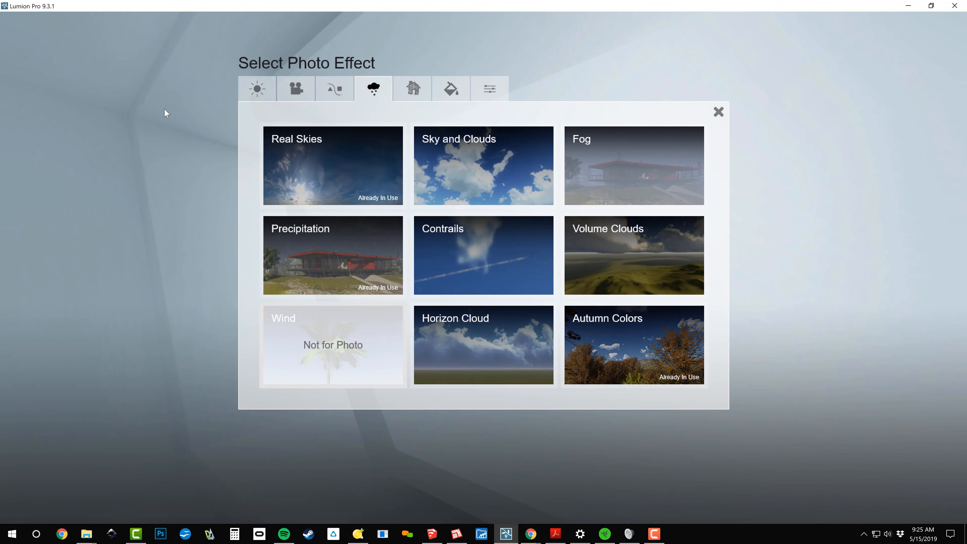
pyautogui.click(345, 245)
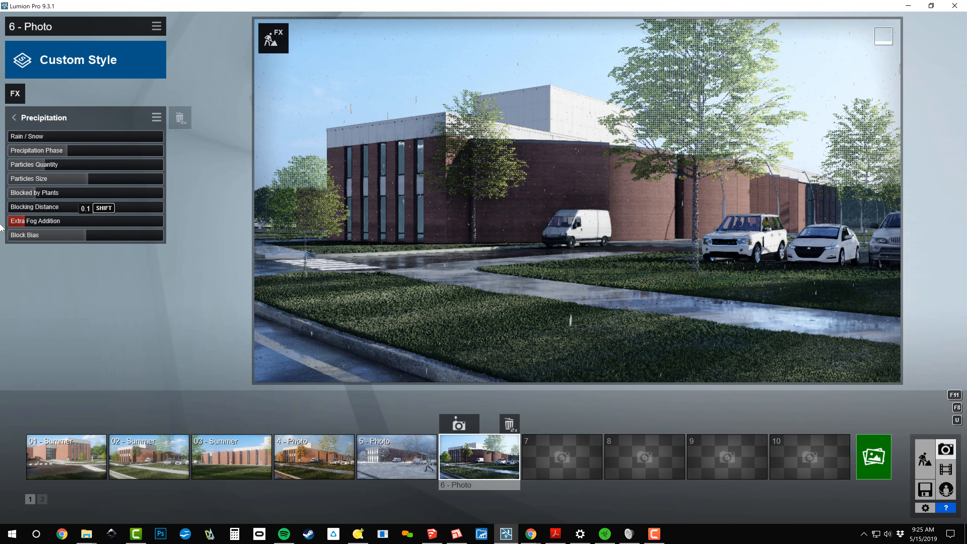
pyautogui.moveTo(24, 223); pyautogui.dragTo(0, 225)
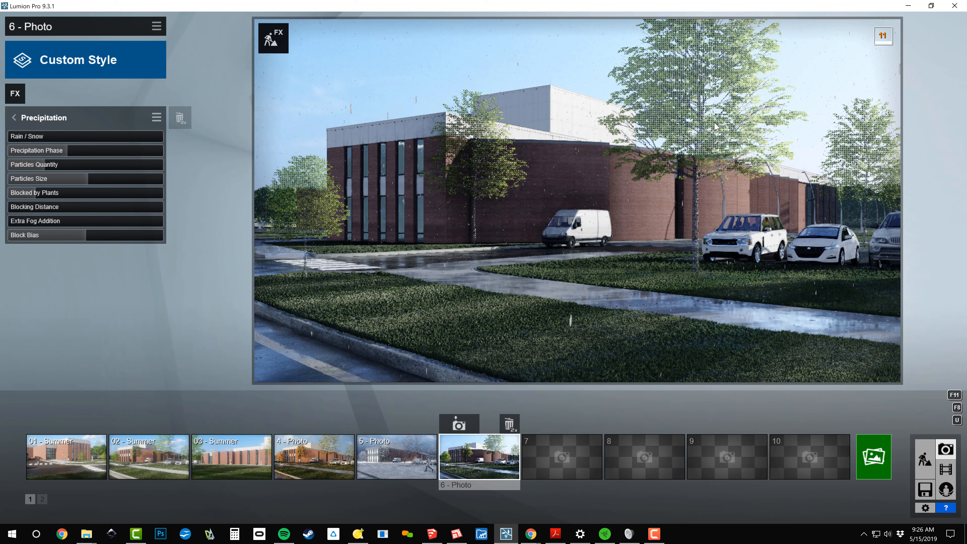
# Try the second Morning sky in photo 6's Real Skies effect with headings of -180 and near the maximum
pyautogui.click(12, 97)
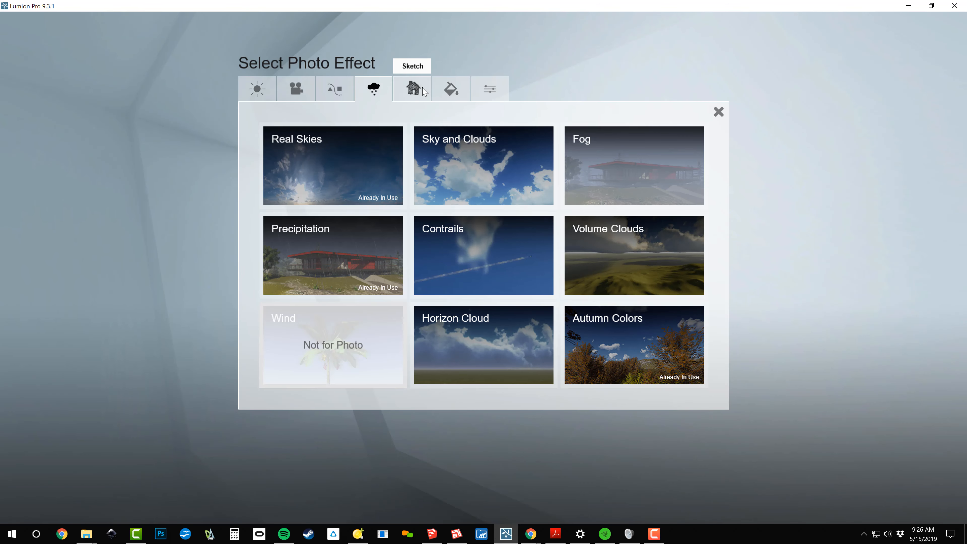
pyautogui.click(353, 157)
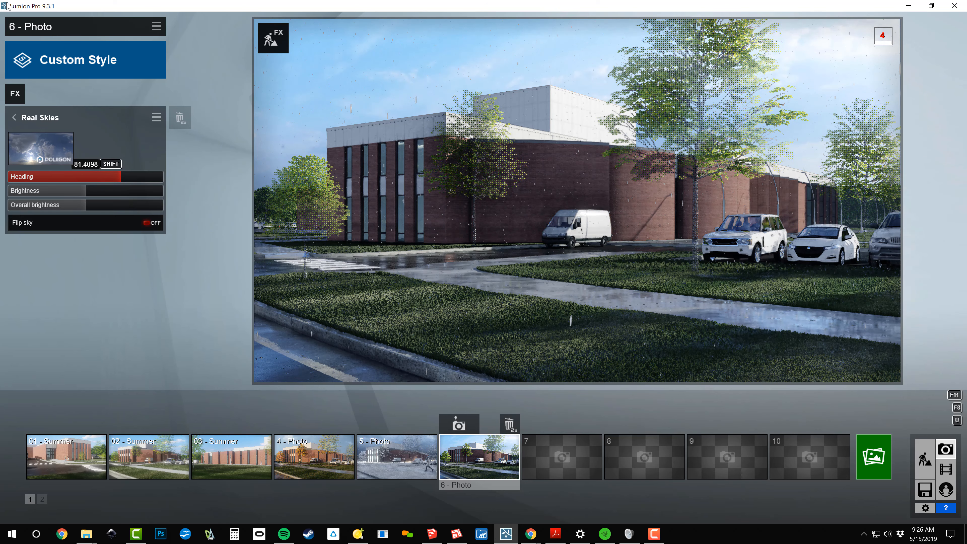
pyautogui.moveTo(120, 177); pyautogui.dragTo(1, 175)
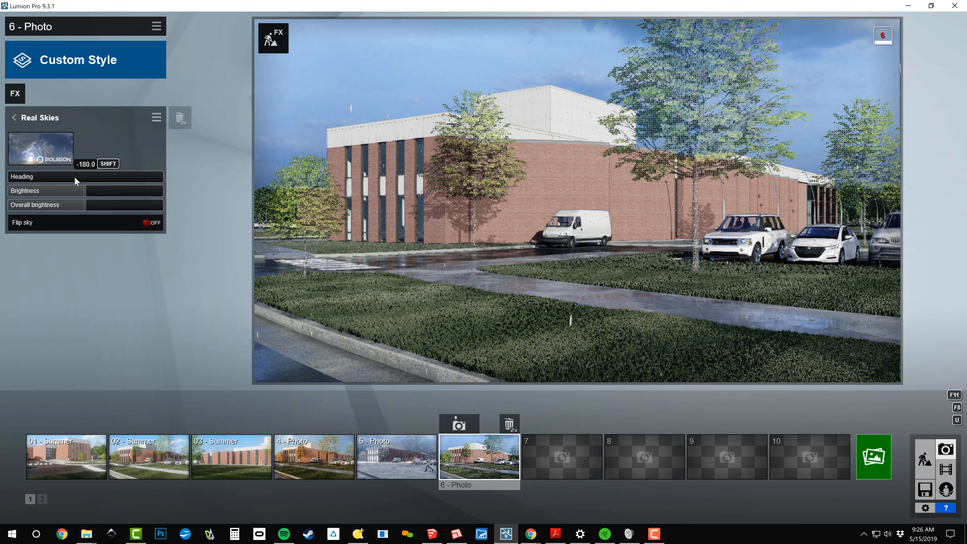
pyautogui.click(123, 177)
pyautogui.moveTo(154, 188); pyautogui.dragTo(59, 21)
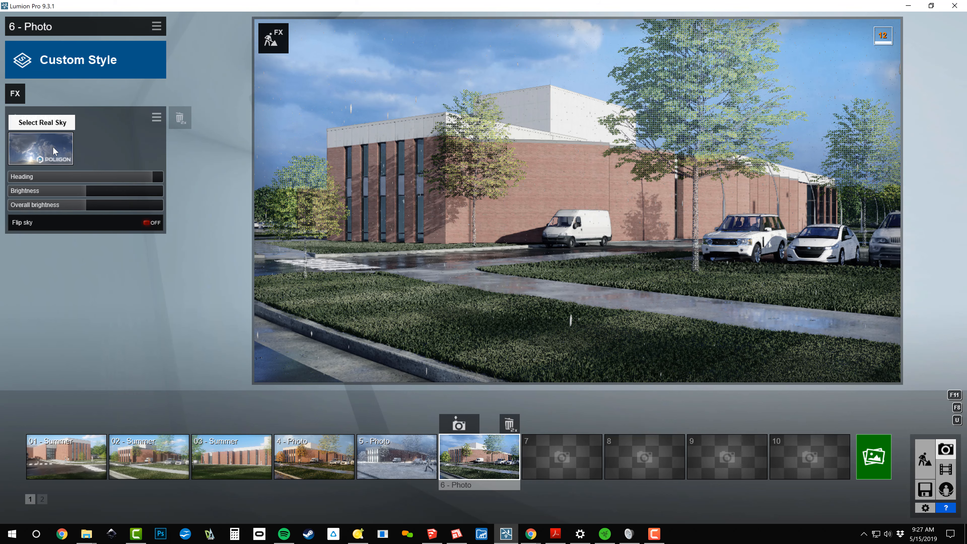
# Change photo 6's Real Skies to the first Overcast sky and rotate its heading to about two thirds of the range
pyautogui.click(55, 133)
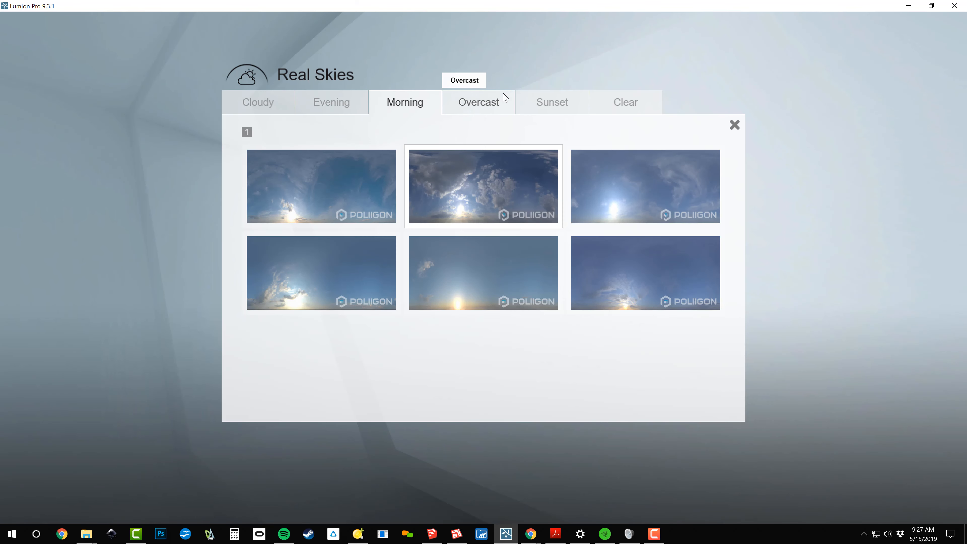
pyautogui.click(504, 100)
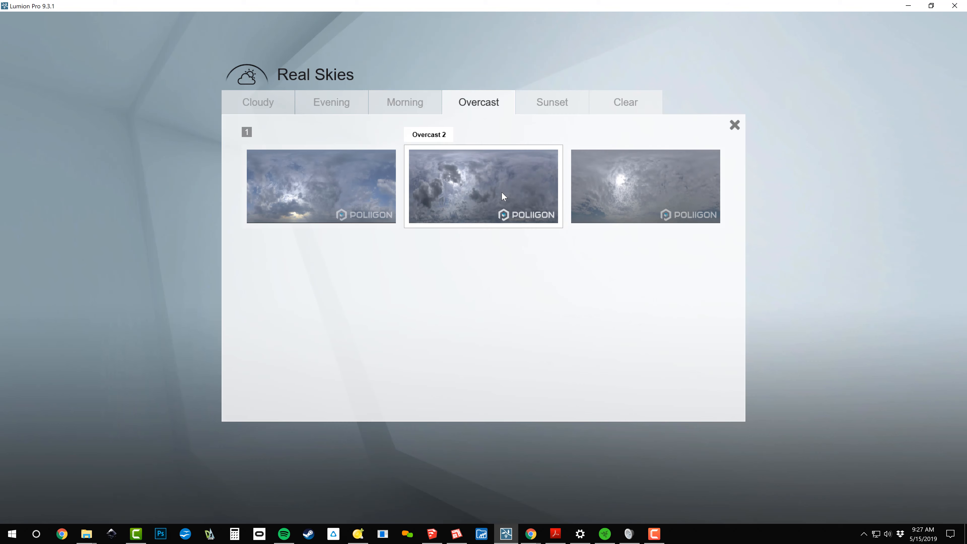
pyautogui.click(356, 185)
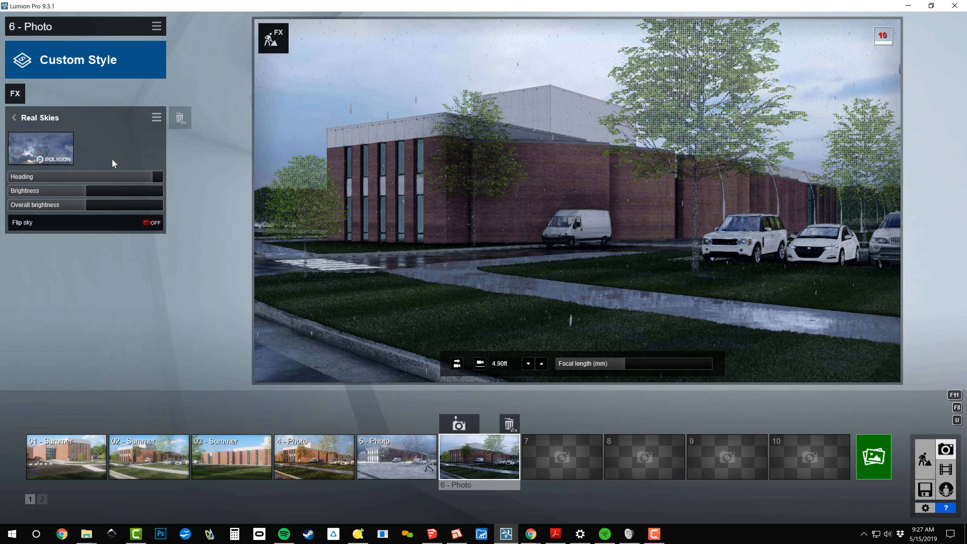
pyautogui.moveTo(135, 184); pyautogui.dragTo(91, 176)
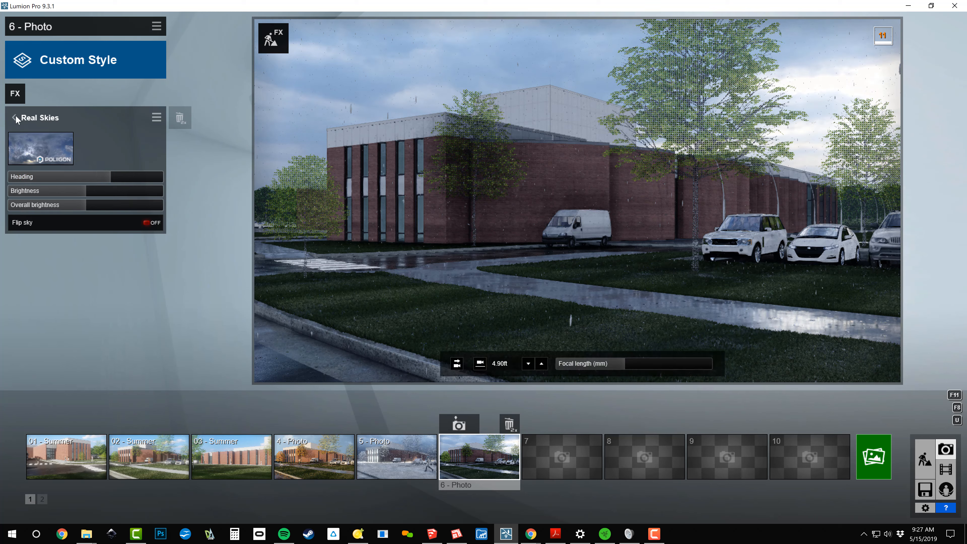
# Set photo 6's Exposure effect to about 0.6
pyautogui.click(43, 119)
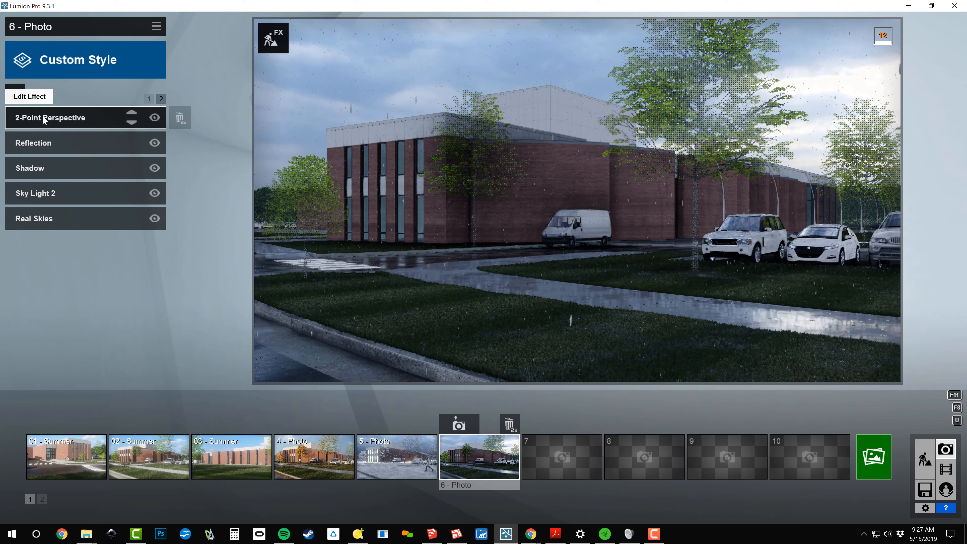
pyautogui.click(154, 100)
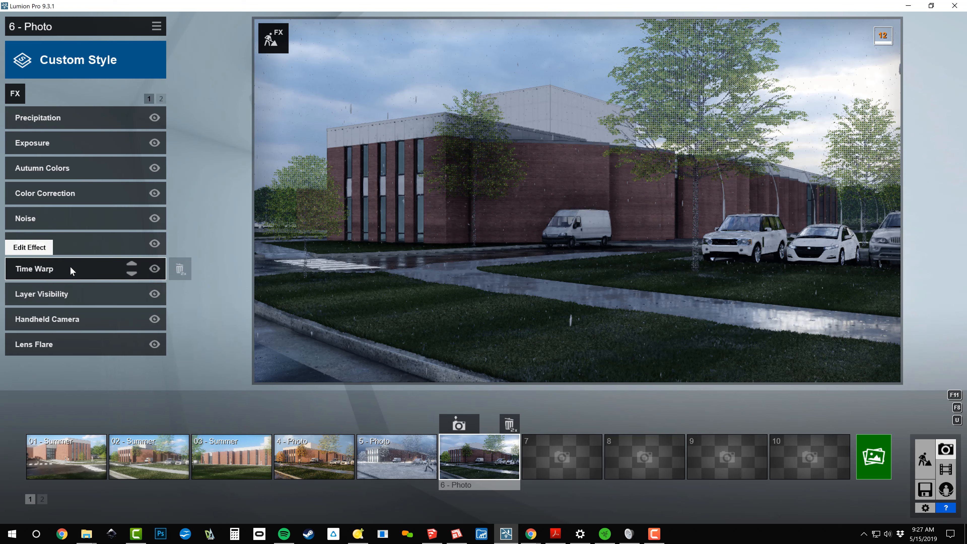
pyautogui.click(73, 139)
pyautogui.moveTo(100, 136); pyautogui.dragTo(88, 135)
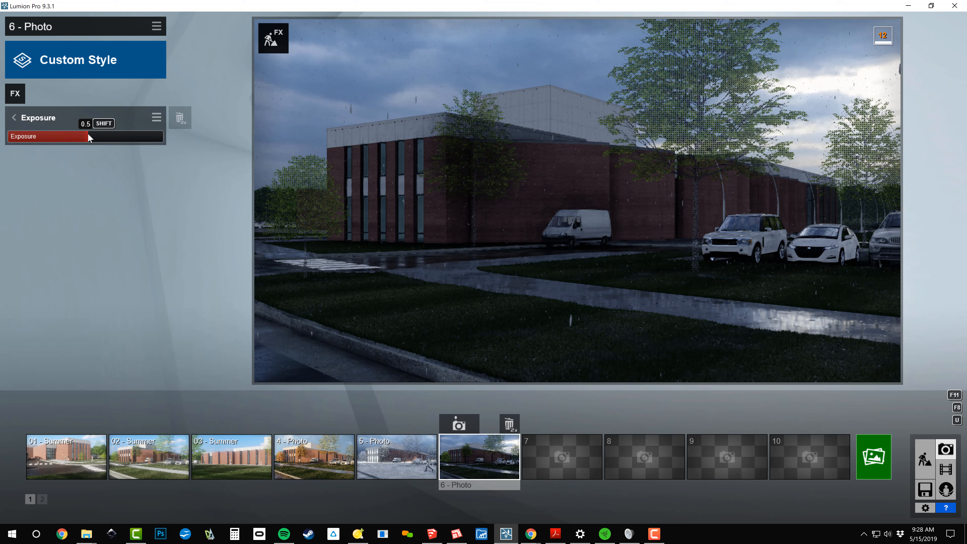
pyautogui.moveTo(111, 141); pyautogui.dragTo(103, 142)
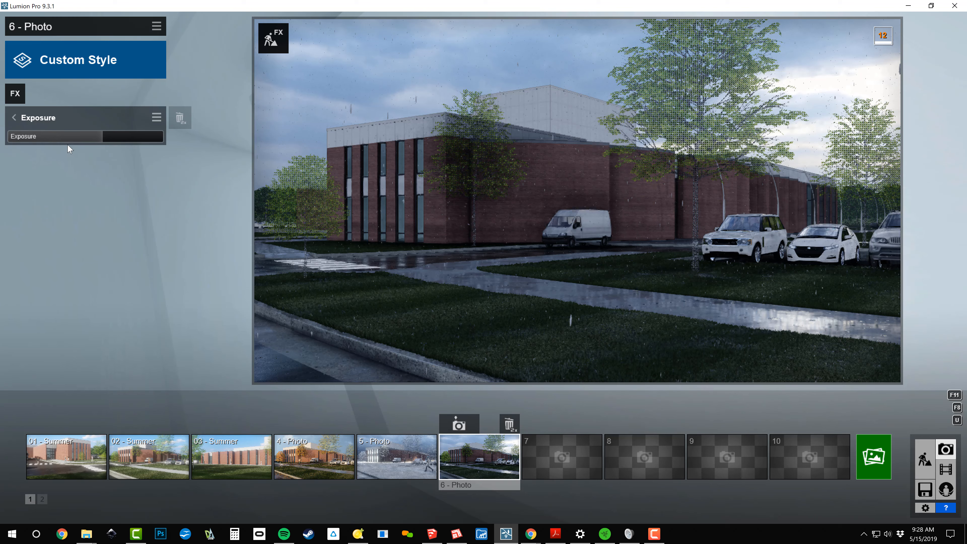
pyautogui.click(27, 119)
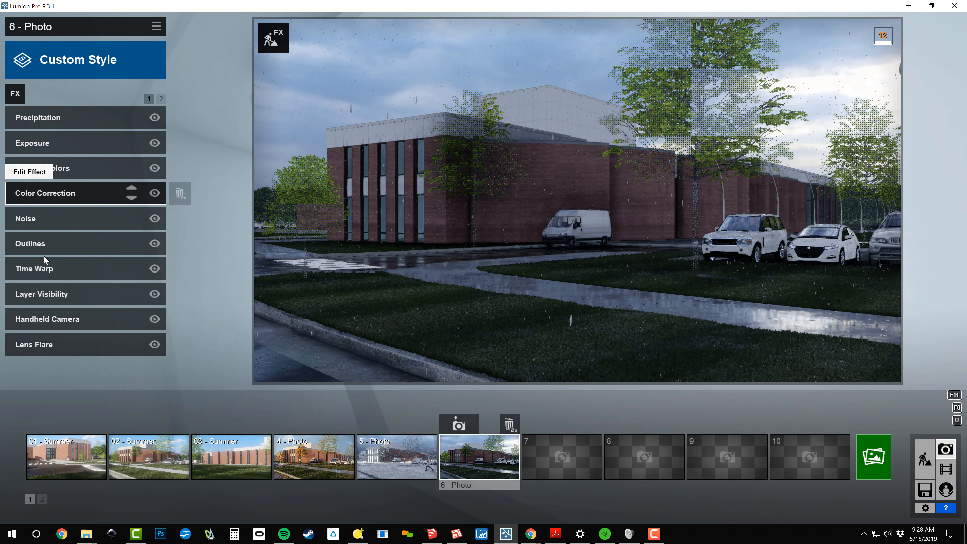
pyautogui.click(49, 119)
pyautogui.click(50, 118)
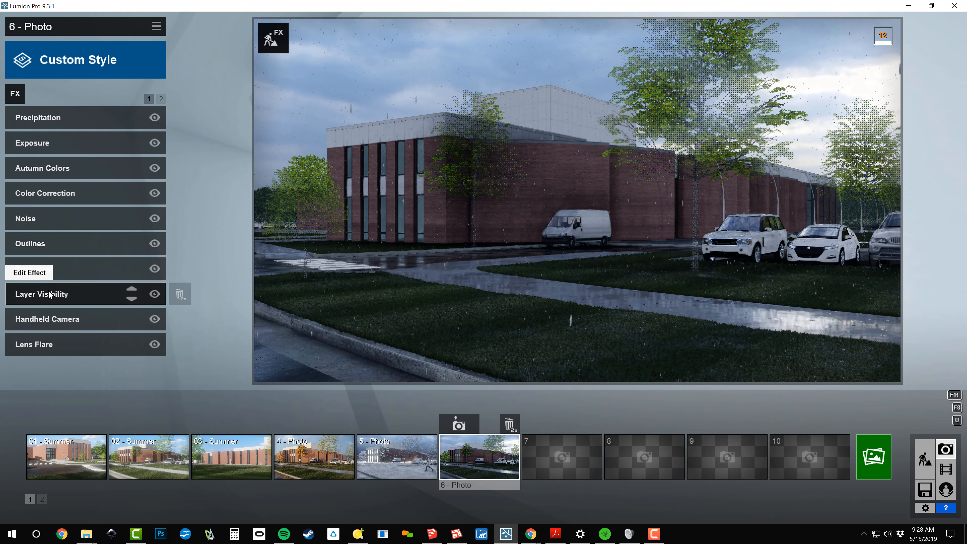
pyautogui.click(49, 293)
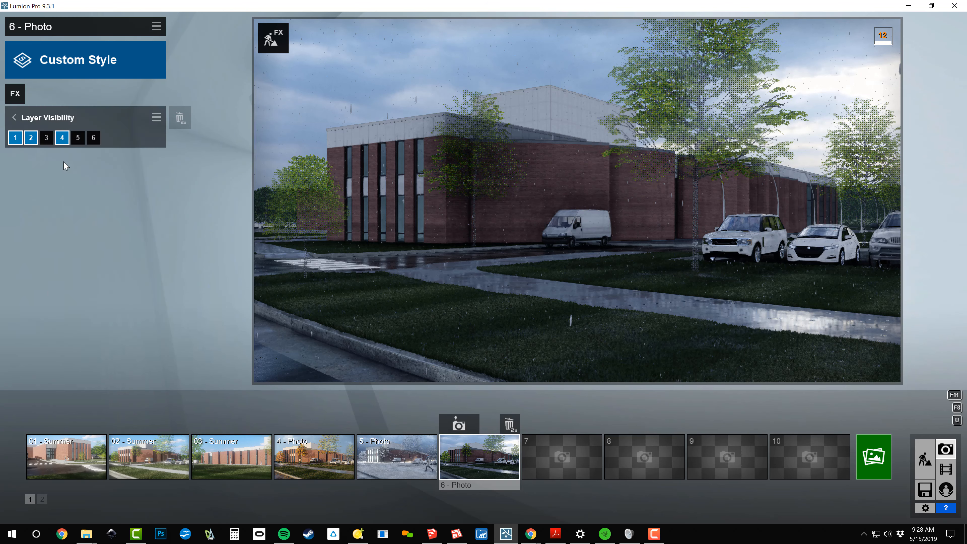
pyautogui.click(47, 118)
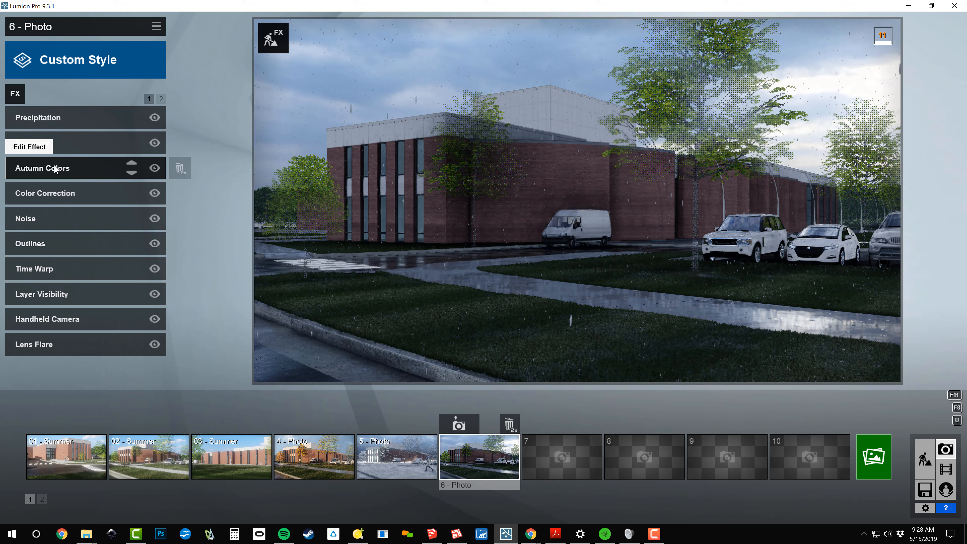
# Tune photo 6's Autumn Colors effect with hue near -0.2, saturation 2.3 and range at about a third for spring-green trees
pyautogui.click(56, 169)
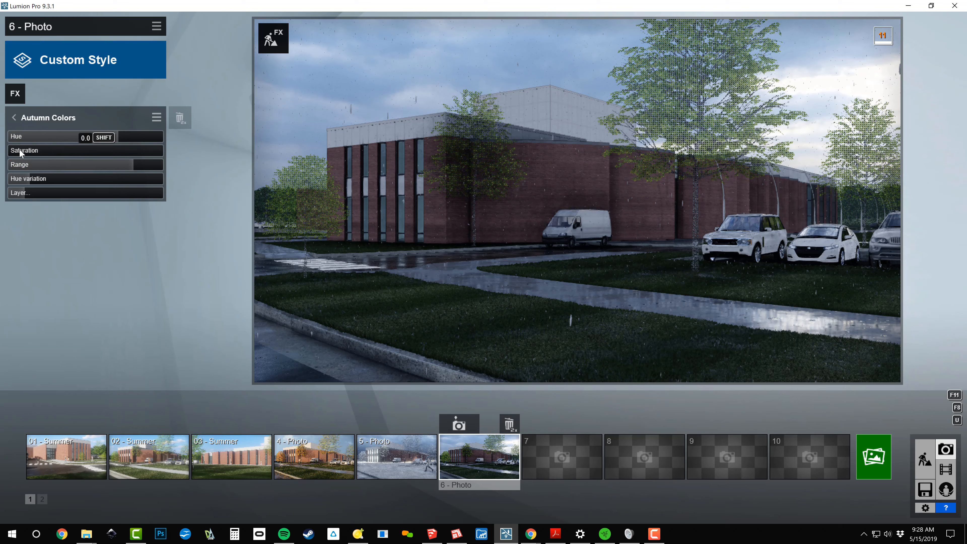
pyautogui.click(44, 152)
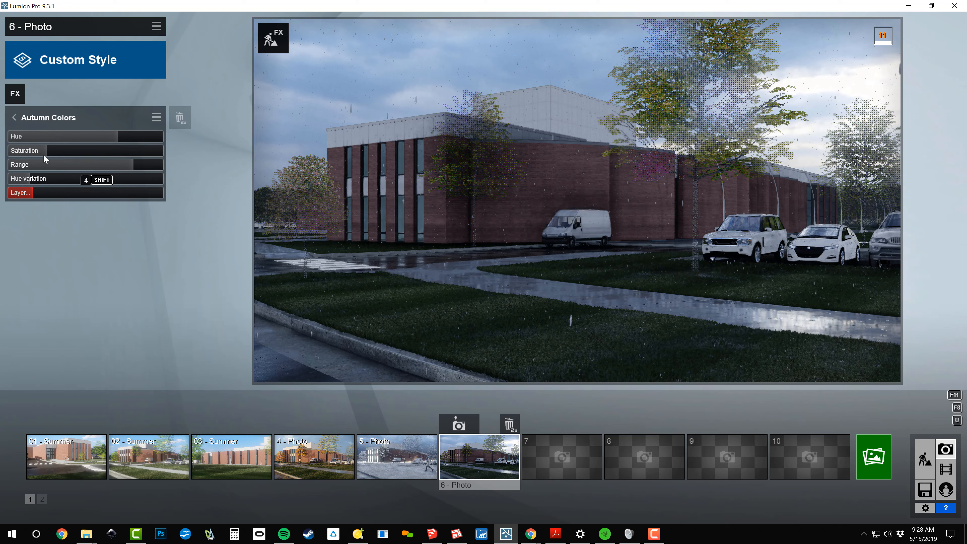
pyautogui.moveTo(95, 138); pyautogui.dragTo(72, 139)
pyautogui.moveTo(116, 165); pyautogui.dragTo(2, 173)
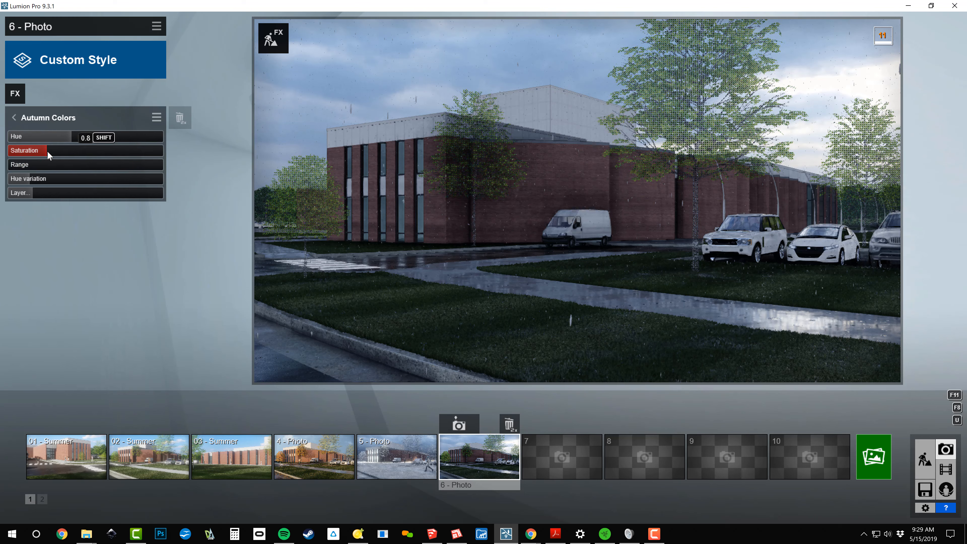
pyautogui.moveTo(61, 151); pyautogui.dragTo(1, 144)
pyautogui.moveTo(70, 150); pyautogui.dragTo(64, 151)
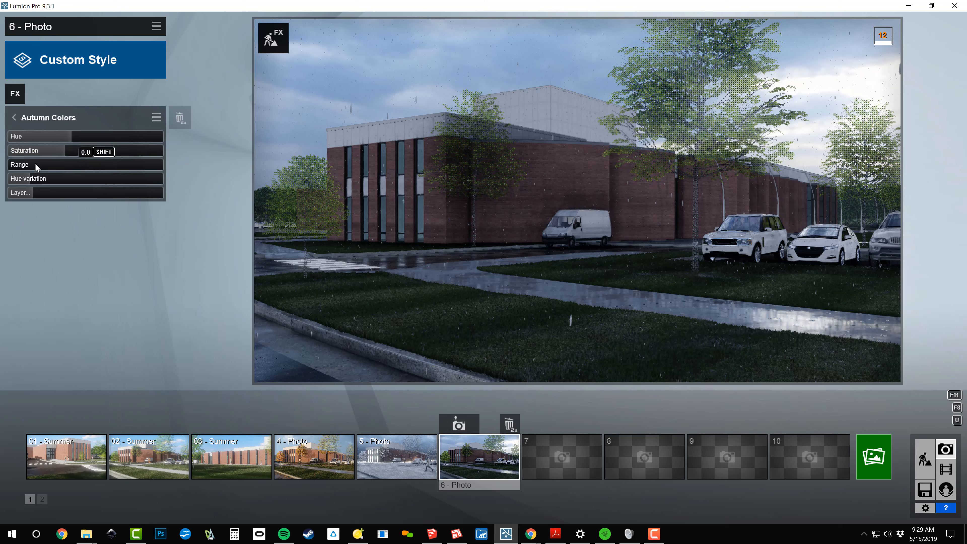
pyautogui.click(58, 165)
pyautogui.moveTo(67, 151); pyautogui.dragTo(176, 159)
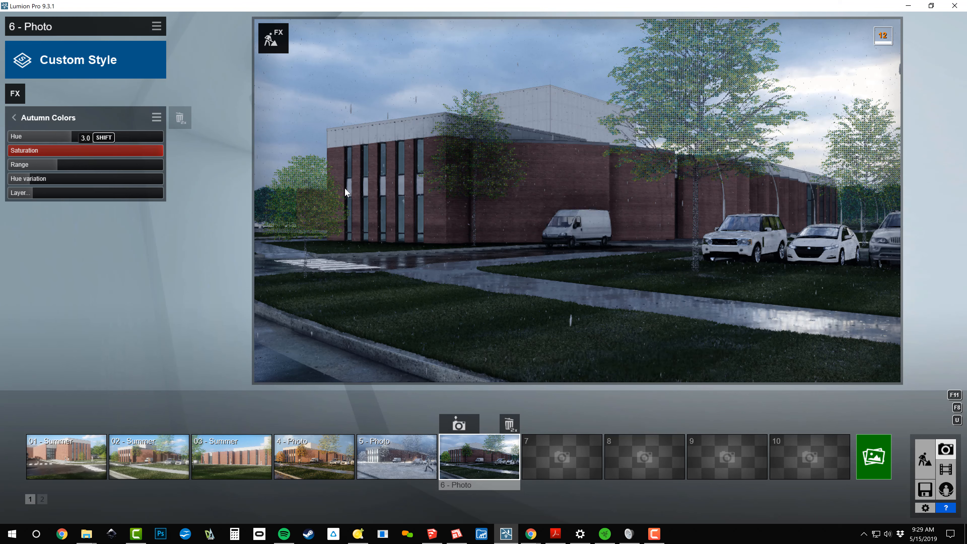
pyautogui.click(127, 149)
pyautogui.moveTo(70, 137)
pyautogui.mouseDown()
pyautogui.moveTo(58, 144)
pyautogui.moveTo(79, 148)
pyautogui.mouseUp()
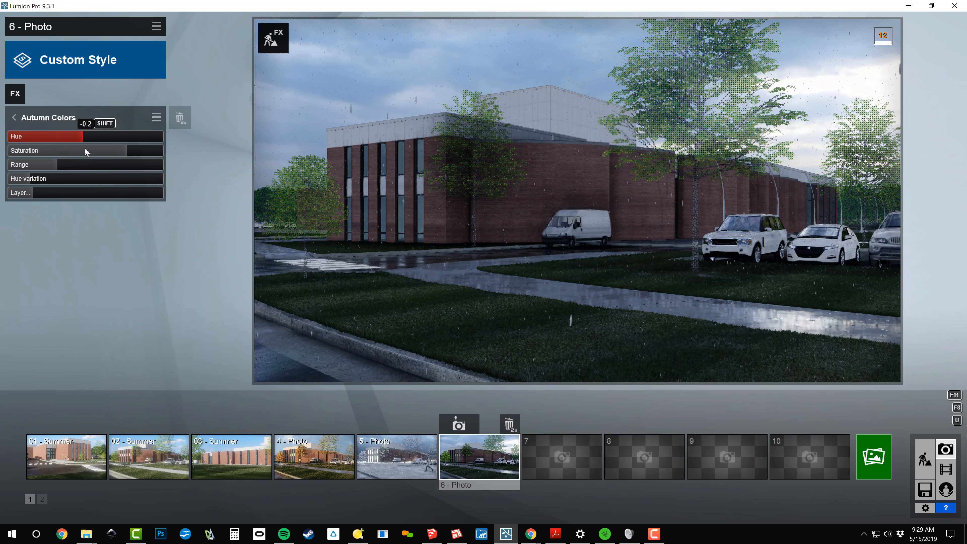
pyautogui.moveTo(90, 148); pyautogui.dragTo(93, 150)
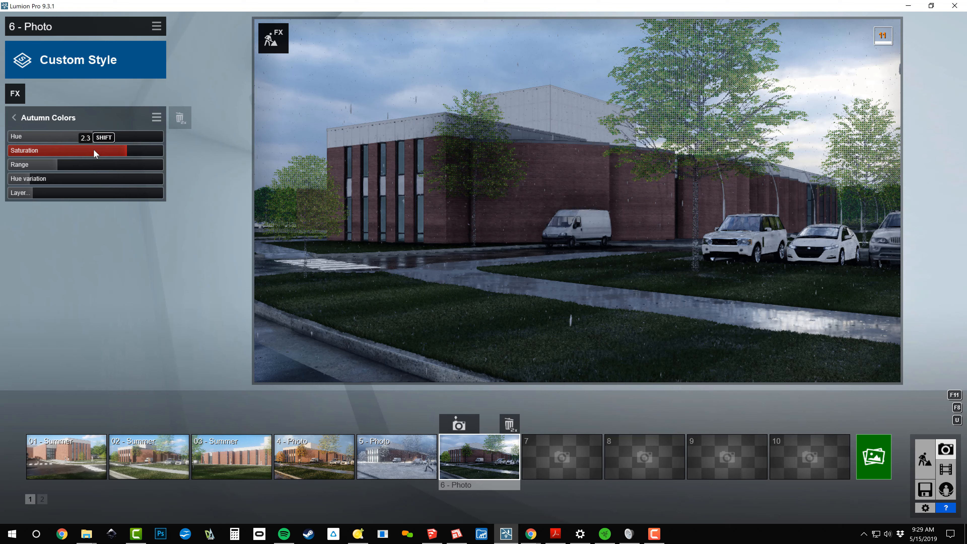
pyautogui.click(62, 119)
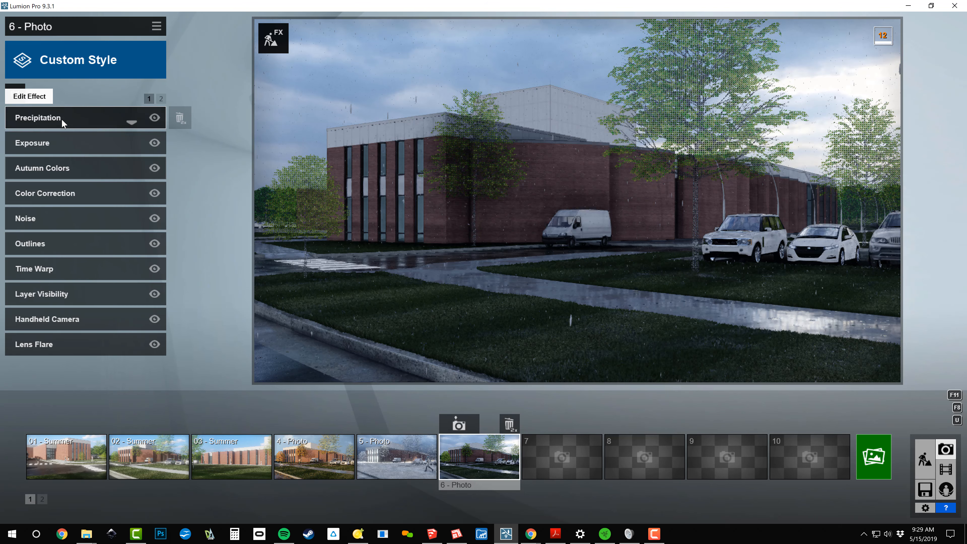
# Raise photo 6's Color Correction saturation to about two thirds and warm its temperature slightly, restoring the saved camera view
pyautogui.click(52, 196)
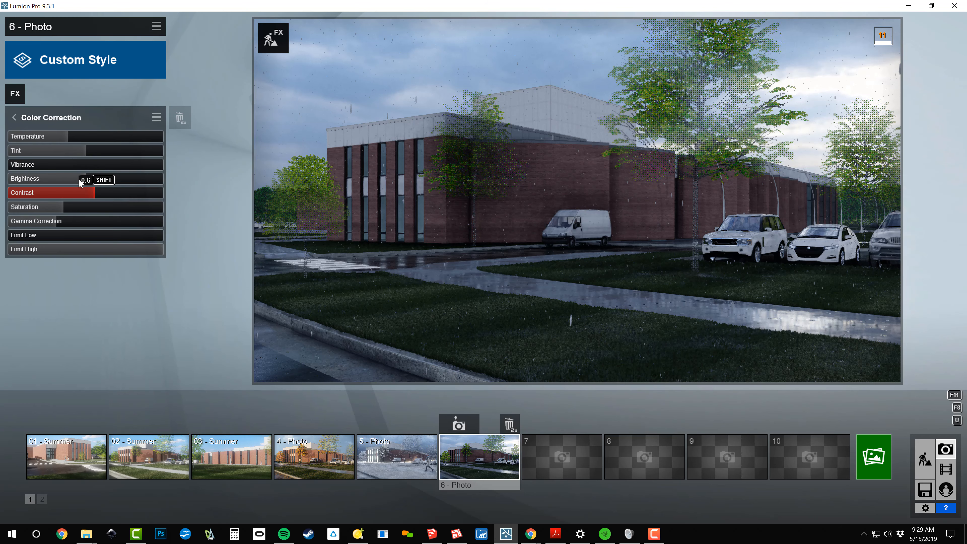
pyautogui.moveTo(65, 208); pyautogui.dragTo(100, 213)
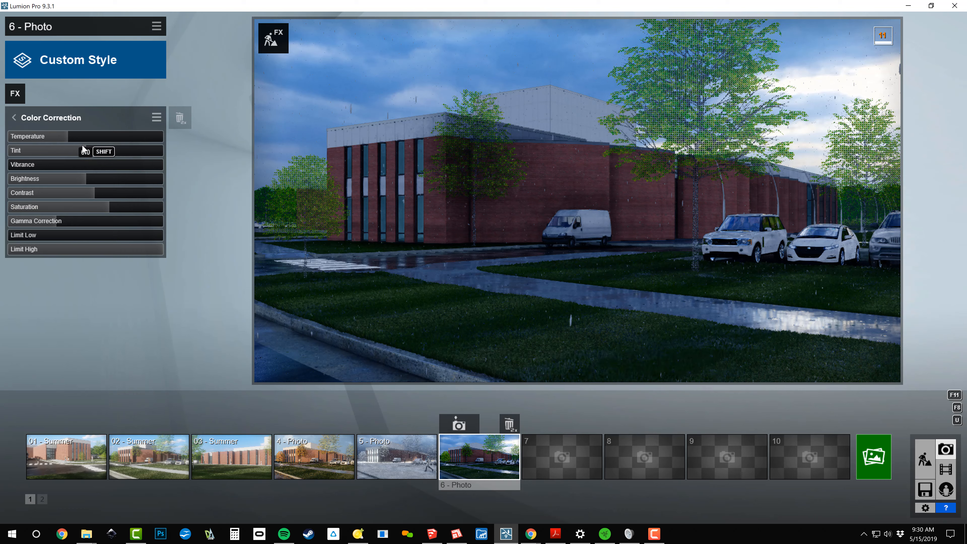
pyautogui.moveTo(70, 138)
pyautogui.mouseDown()
pyautogui.moveTo(117, 140)
pyautogui.moveTo(59, 139)
pyautogui.moveTo(123, 145)
pyautogui.moveTo(75, 136)
pyautogui.mouseUp()
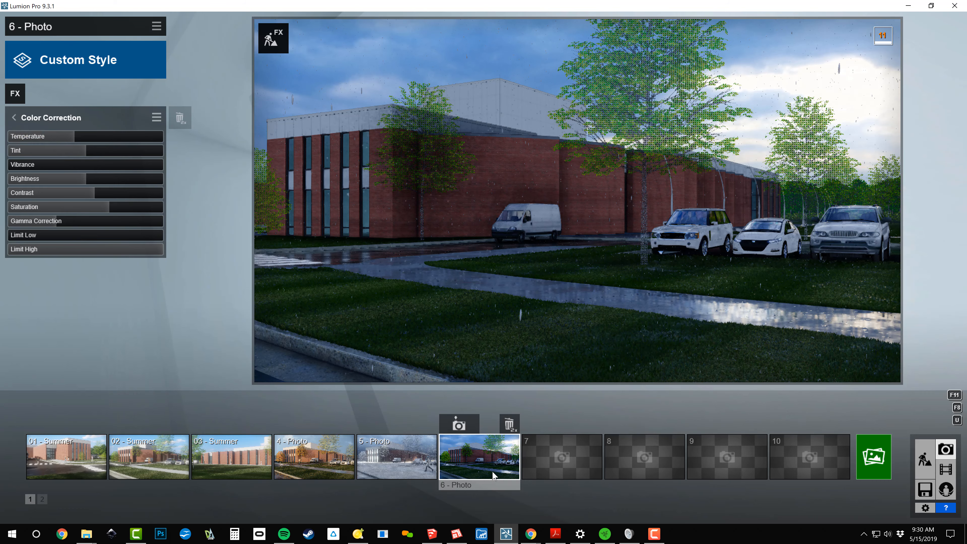
pyautogui.click(494, 458)
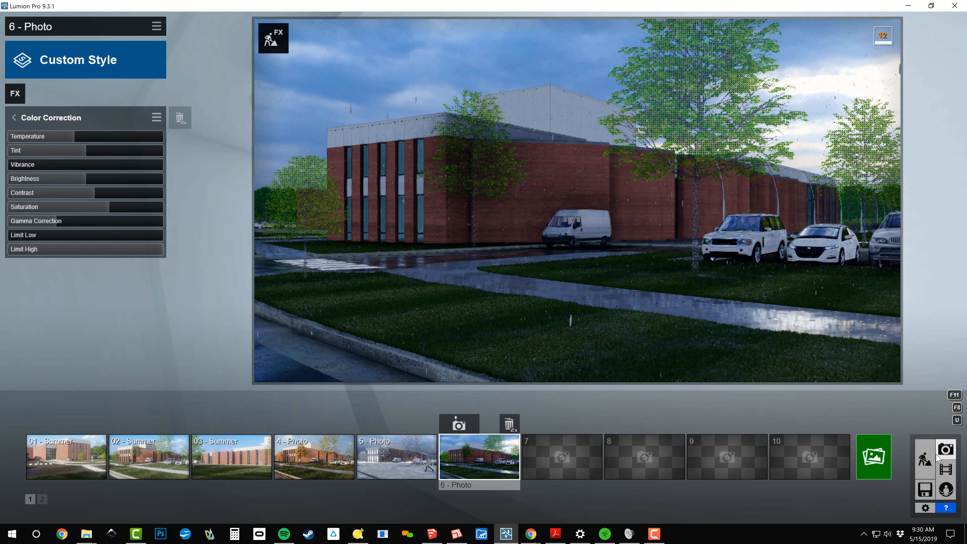
# Return to Build mode and raise the sun in the weather settings to light the scene as daytime
pyautogui.click(926, 460)
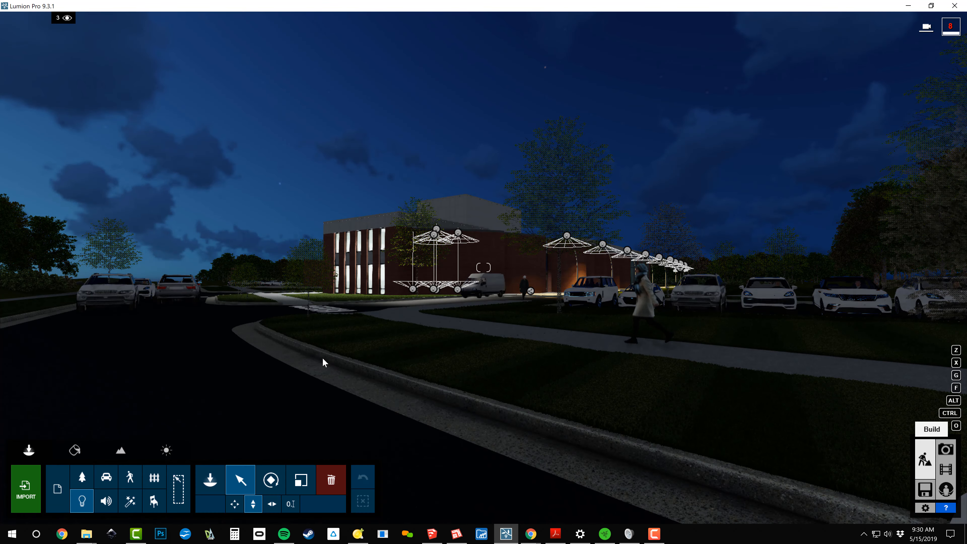
pyautogui.click(167, 450)
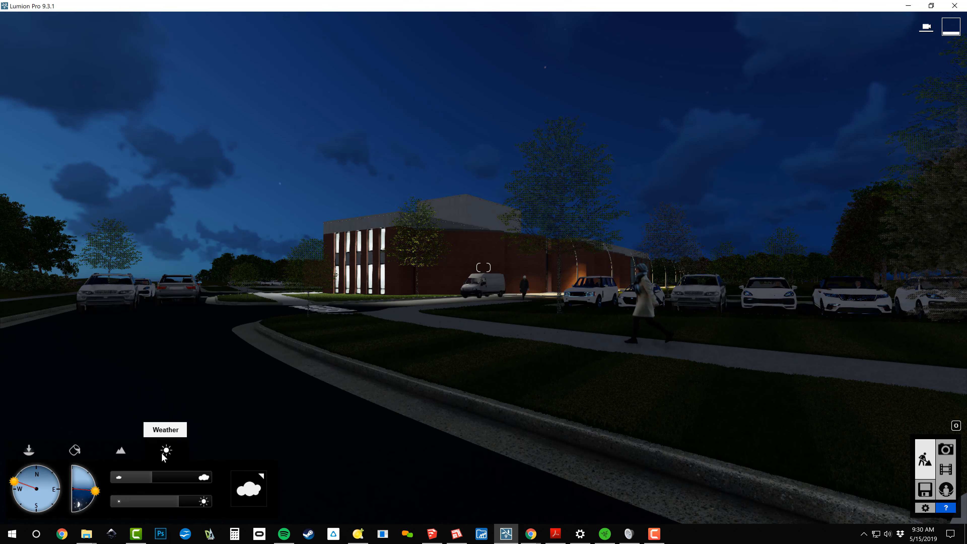
pyautogui.moveTo(94, 494); pyautogui.dragTo(87, 482)
# Hide the Winter layer, then show the Spring layer and make it the active layer for placing objects
pyautogui.click(29, 451)
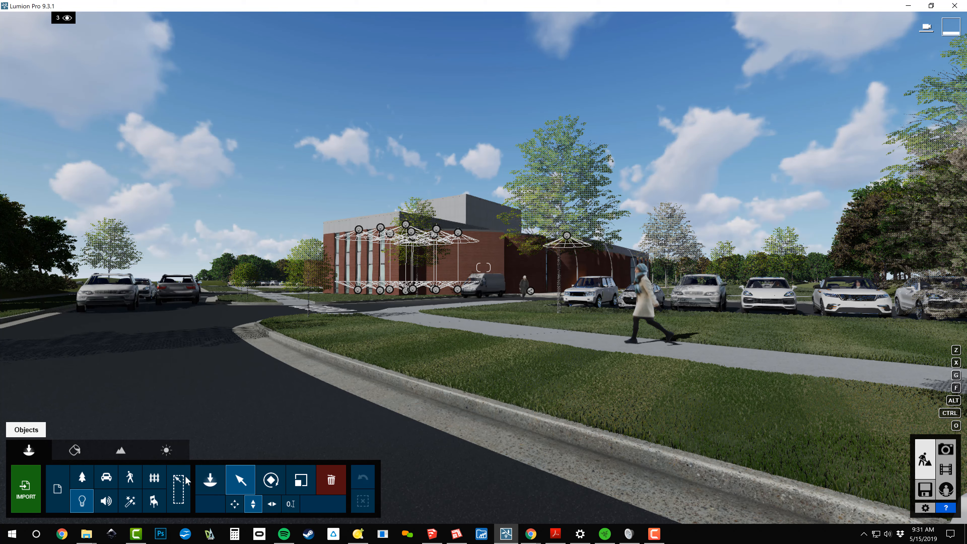
pyautogui.click(201, 481)
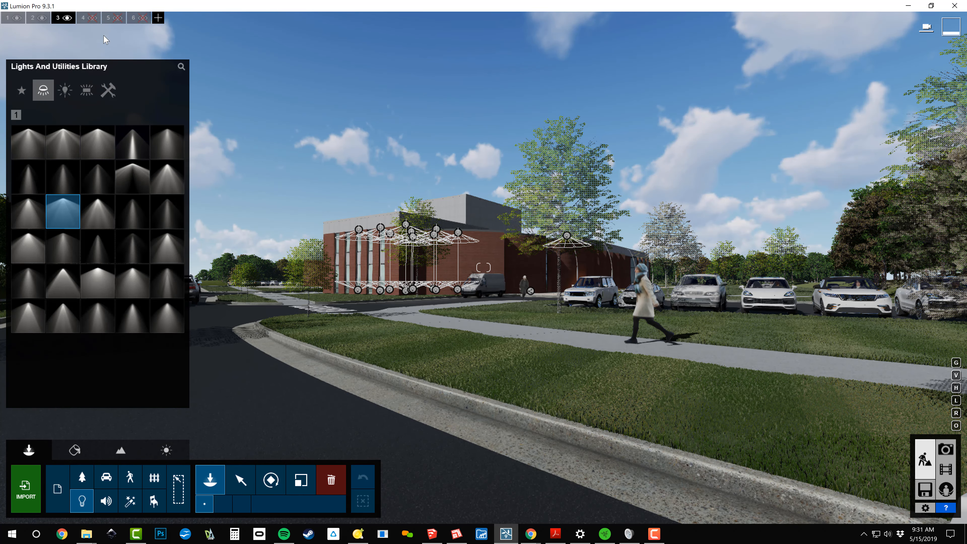
pyautogui.moveTo(69, 21)
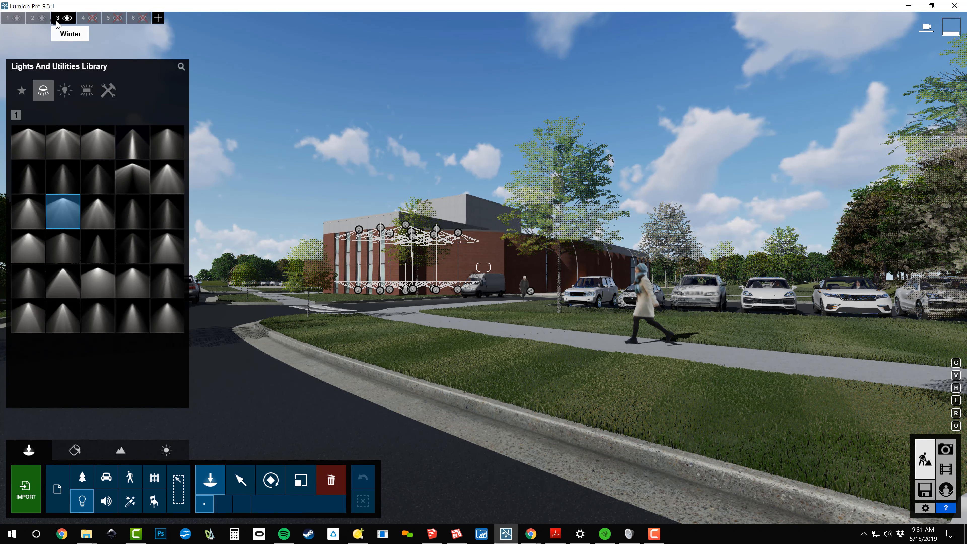
pyautogui.click(67, 18)
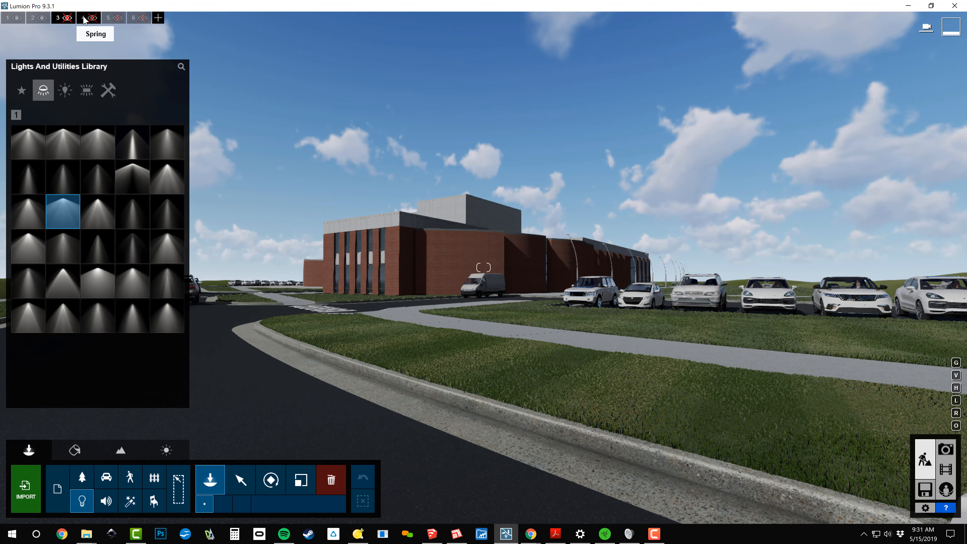
pyautogui.click(94, 20)
pyautogui.click(82, 18)
# Place the 2D woman with a black umbrella from the character library on the foreground sidewalk
pyautogui.click(130, 478)
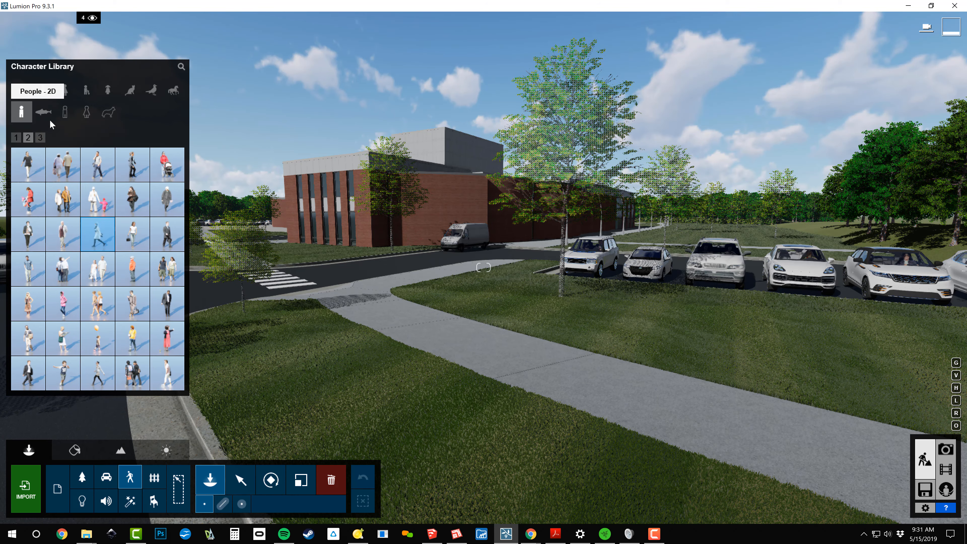
pyautogui.click(40, 138)
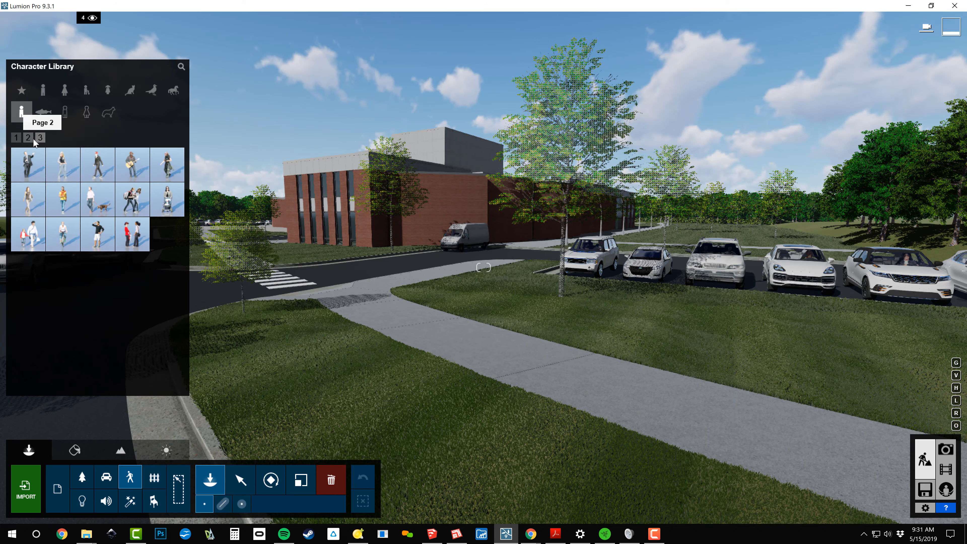
pyautogui.click(34, 138)
pyautogui.click(16, 138)
pyautogui.click(97, 164)
pyautogui.click(676, 391)
# Place a 2D walking couple at the crosswalk and the 2D cyclist People2D H Caucasian 0019 on the road near the van
pyautogui.click(130, 477)
pyautogui.click(62, 234)
pyautogui.click(293, 280)
pyautogui.click(130, 476)
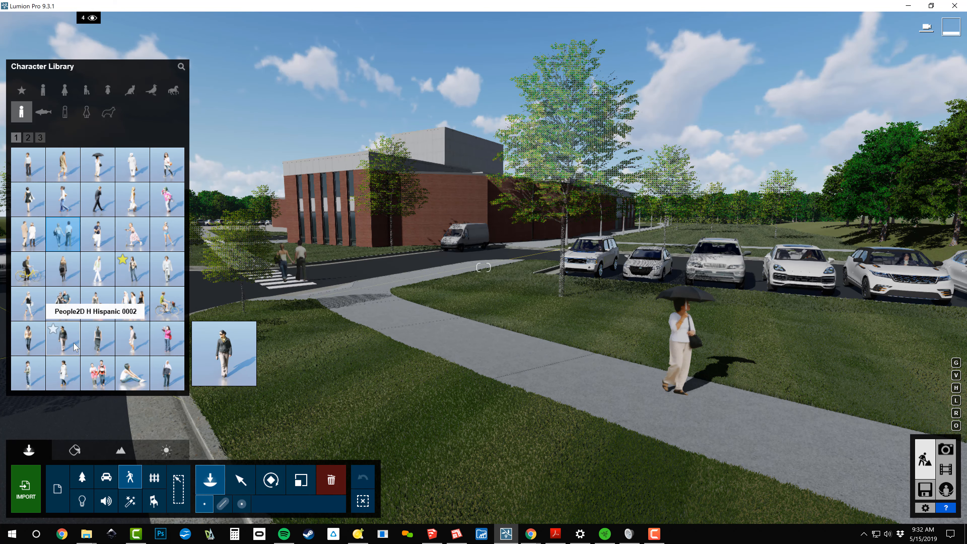
pyautogui.click(167, 304)
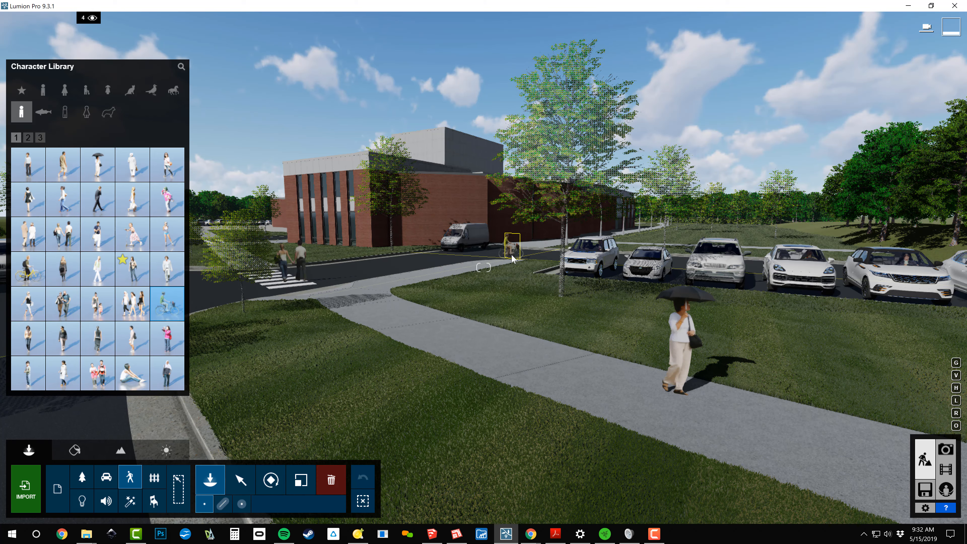
pyautogui.click(511, 256)
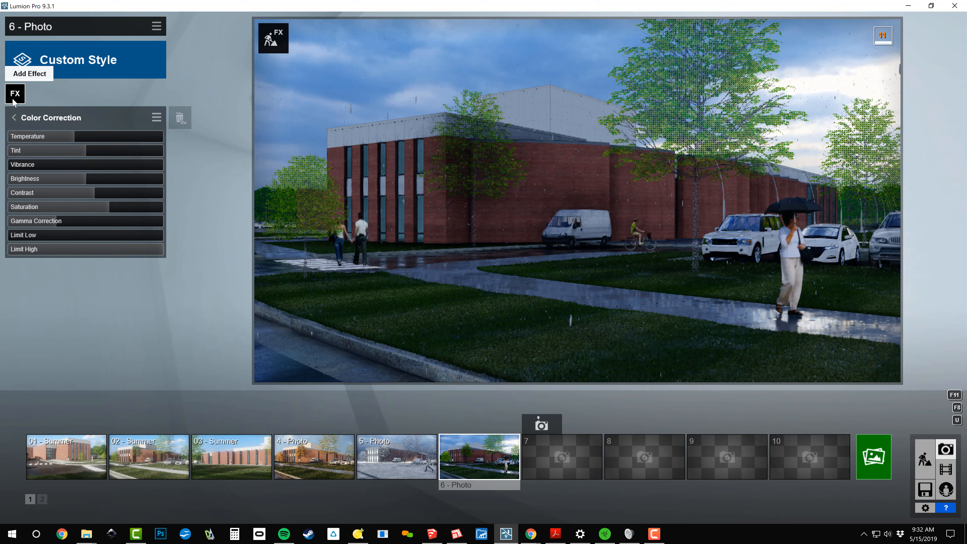
# Raise Precipitation Phase in photo 6's Precipitation effect to about two thirds of its range
pyautogui.click(12, 98)
pyautogui.click(294, 236)
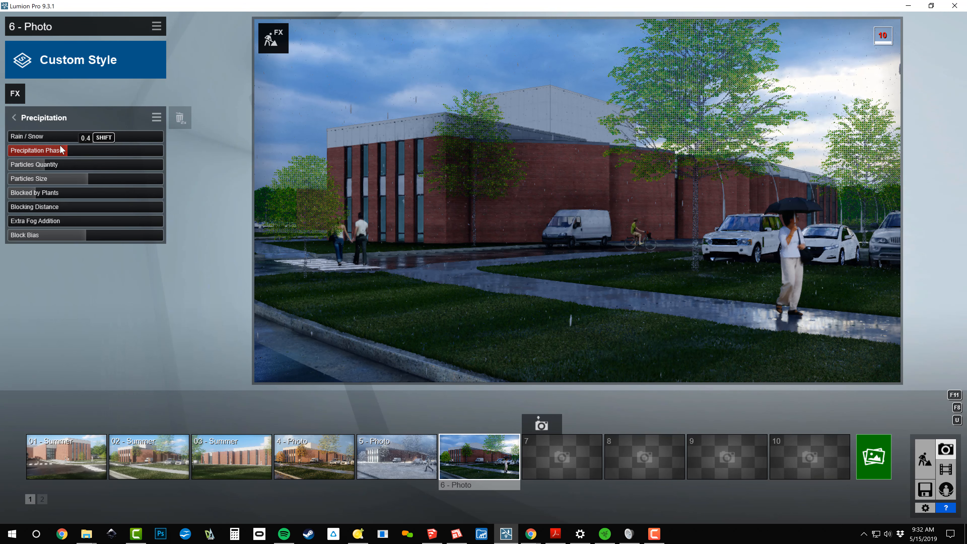
pyautogui.moveTo(66, 149)
pyautogui.moveTo(66, 149)
pyautogui.mouseDown()
pyautogui.moveTo(42, 152)
pyautogui.moveTo(62, 157)
pyautogui.mouseUp()
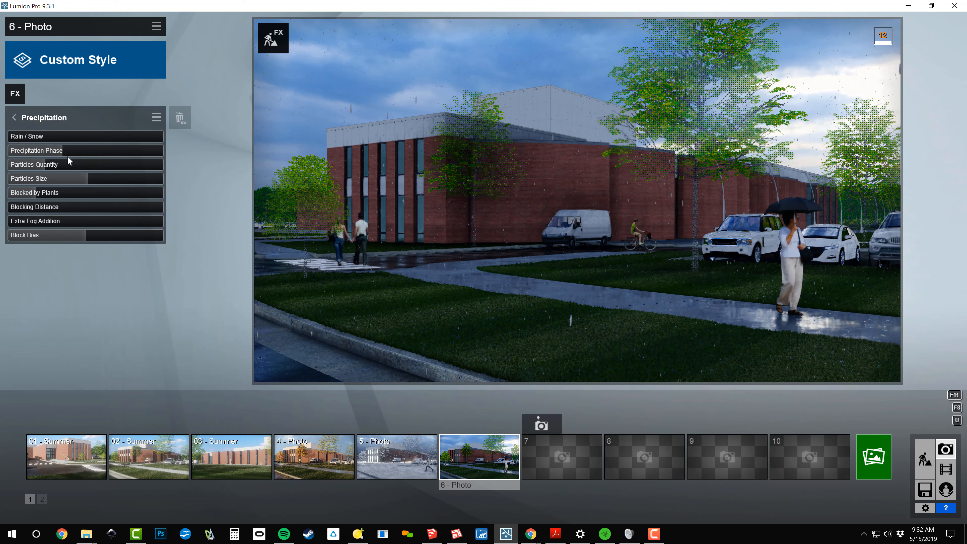
pyautogui.moveTo(63, 153); pyautogui.dragTo(113, 153)
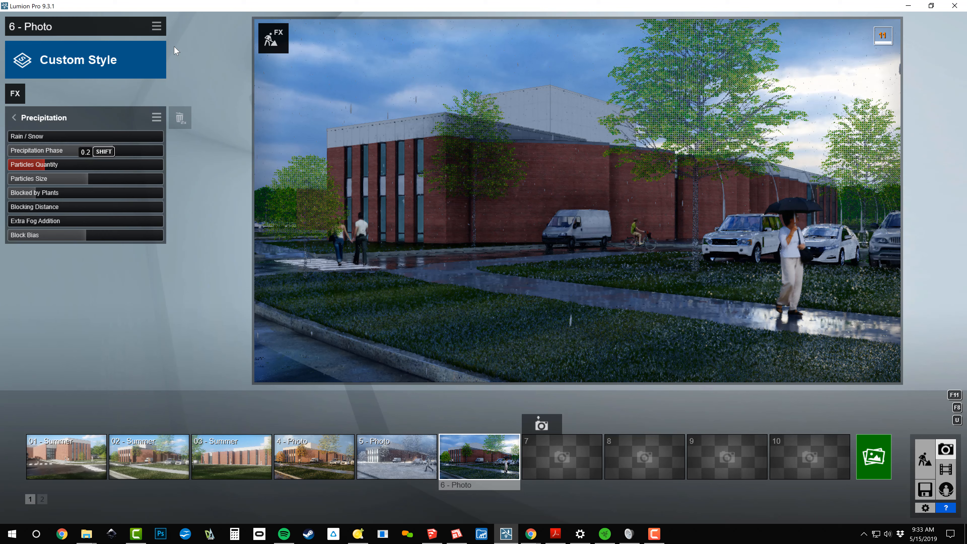
pyautogui.click(49, 118)
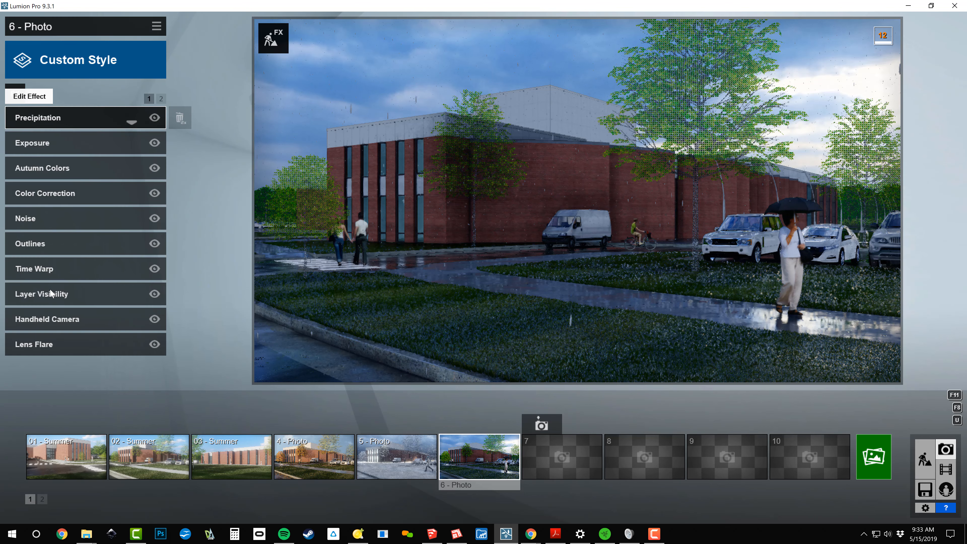
# Raise Master Brightness in photo 6's Lens Flare effect to just over half of its range
pyautogui.click(46, 347)
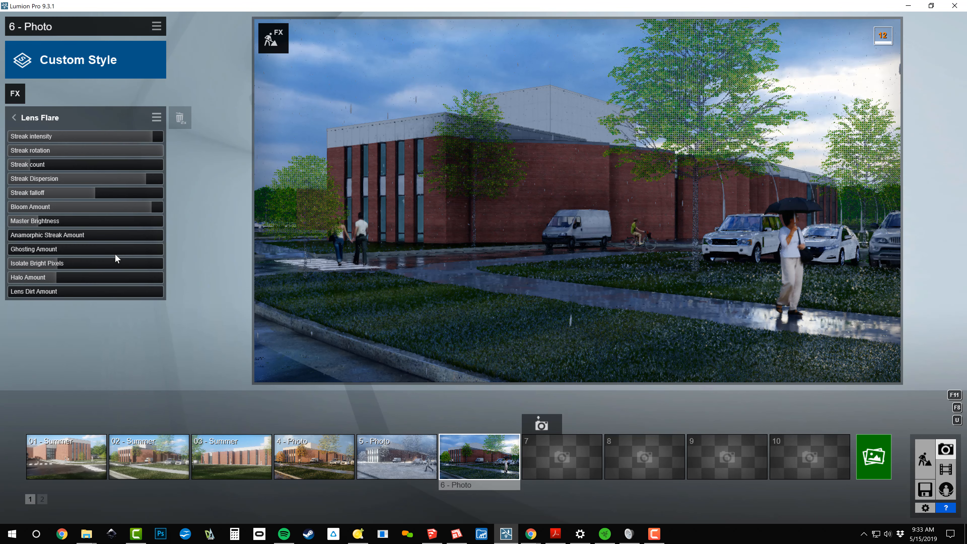
pyautogui.moveTo(38, 221); pyautogui.dragTo(87, 229)
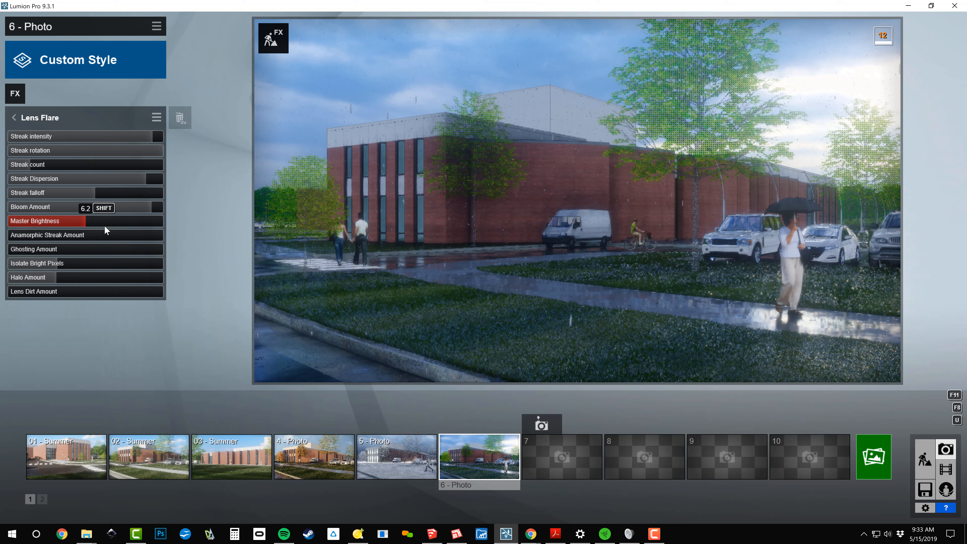
pyautogui.moveTo(105, 227)
pyautogui.mouseDown()
pyautogui.moveTo(123, 229)
pyautogui.moveTo(96, 226)
pyautogui.mouseUp()
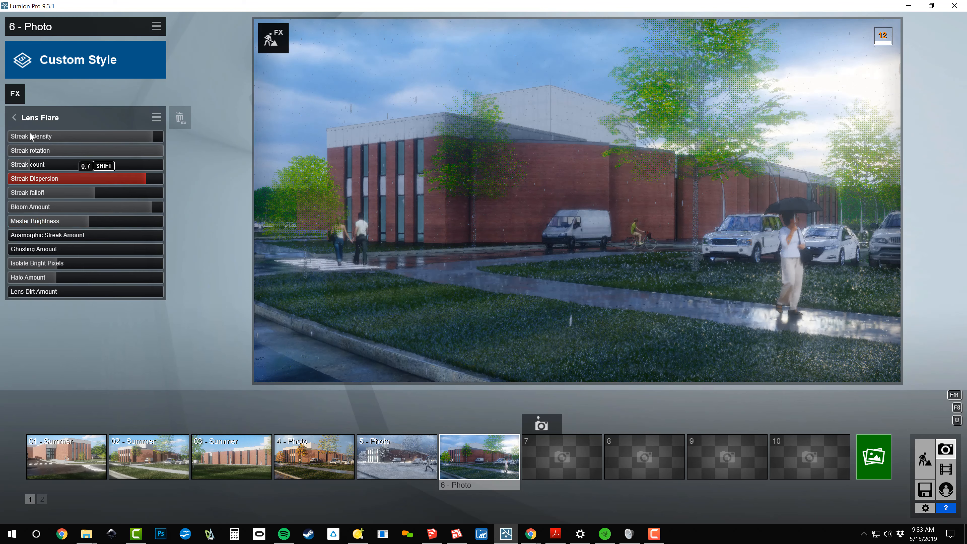
pyautogui.click(32, 119)
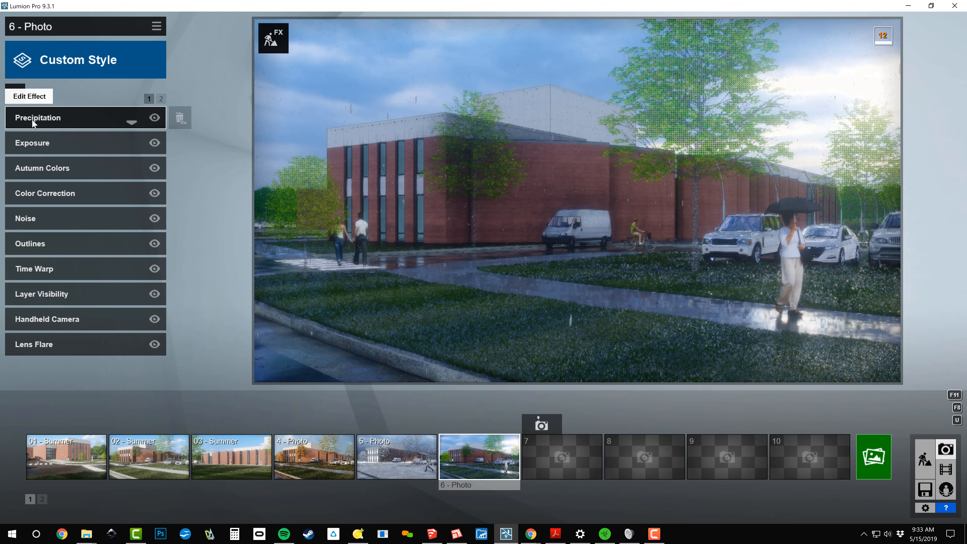
# Brighten photo 6 slightly by fine-tuning its Exposure effect to about 0.6
pyautogui.click(41, 143)
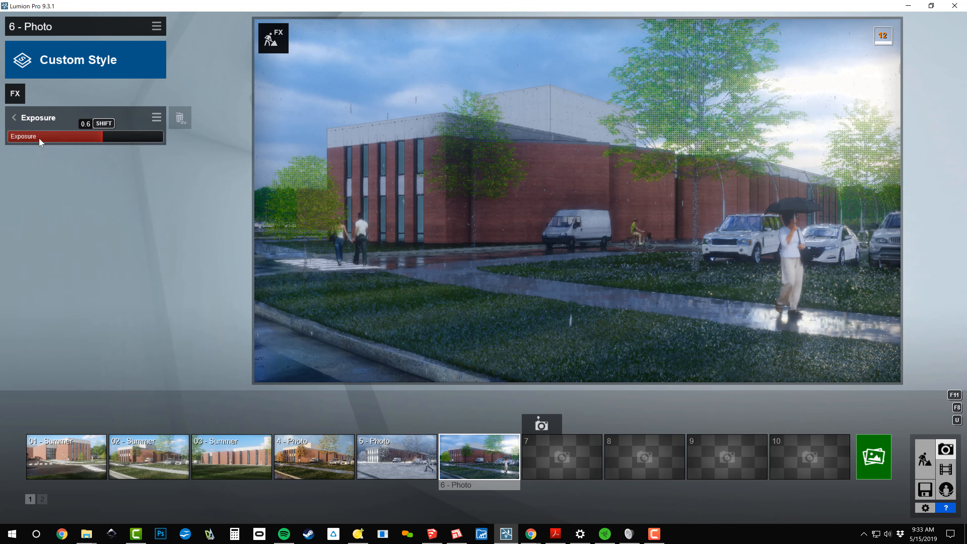
pyautogui.click(127, 138)
pyautogui.click(114, 137)
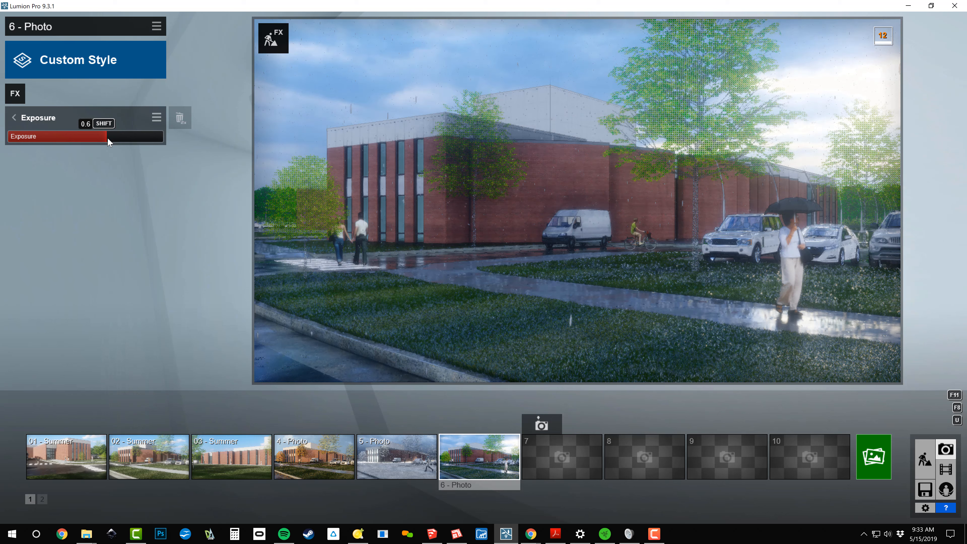
# Render the current shot of photo 6 at Print size (3840x2160) as a JPG named spring in the TEMP folder
pyautogui.moveTo(455, 454)
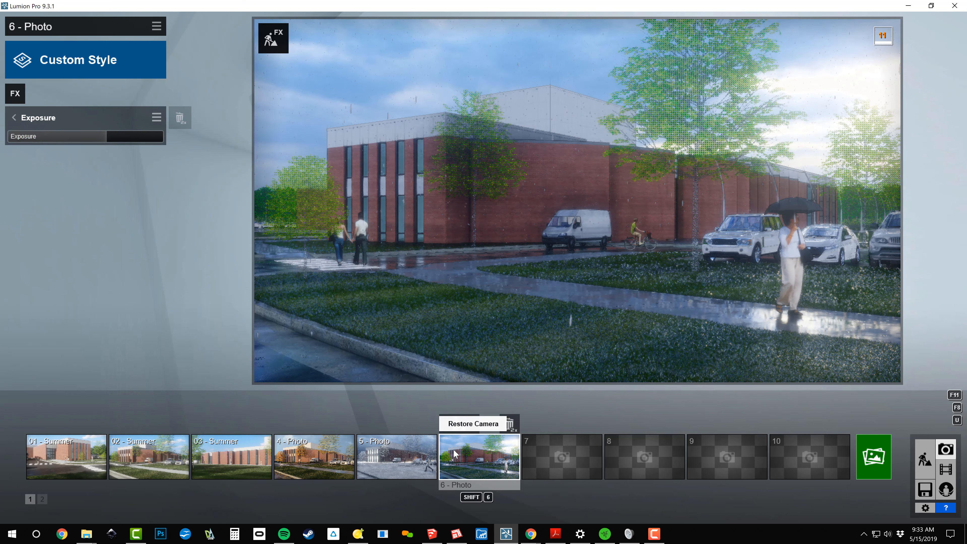
pyautogui.click(882, 461)
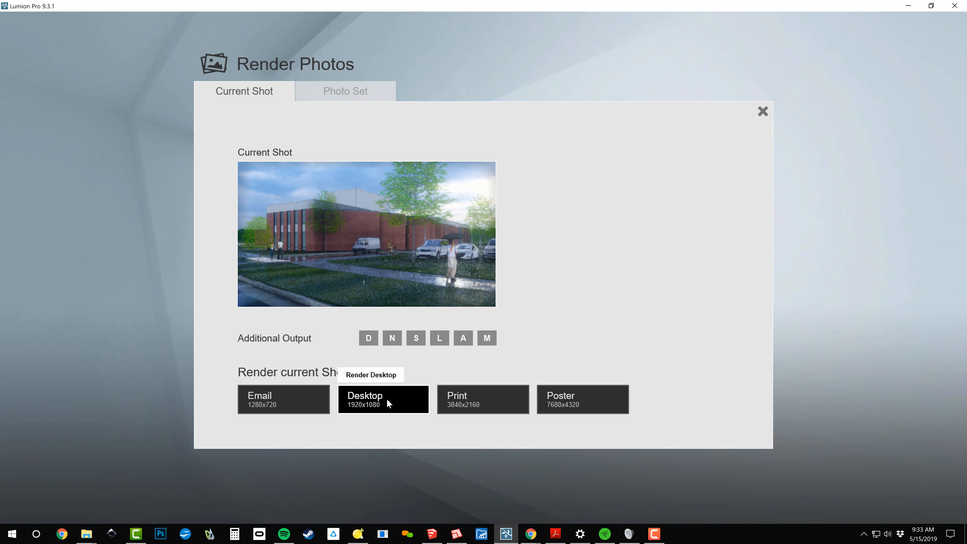
pyautogui.click(481, 392)
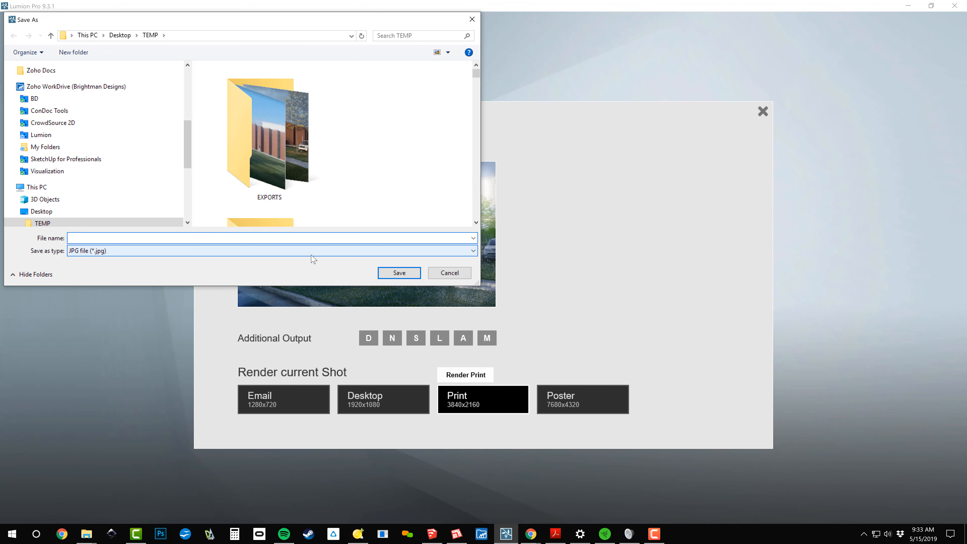
pyautogui.write('spring')
pyautogui.press('Return')
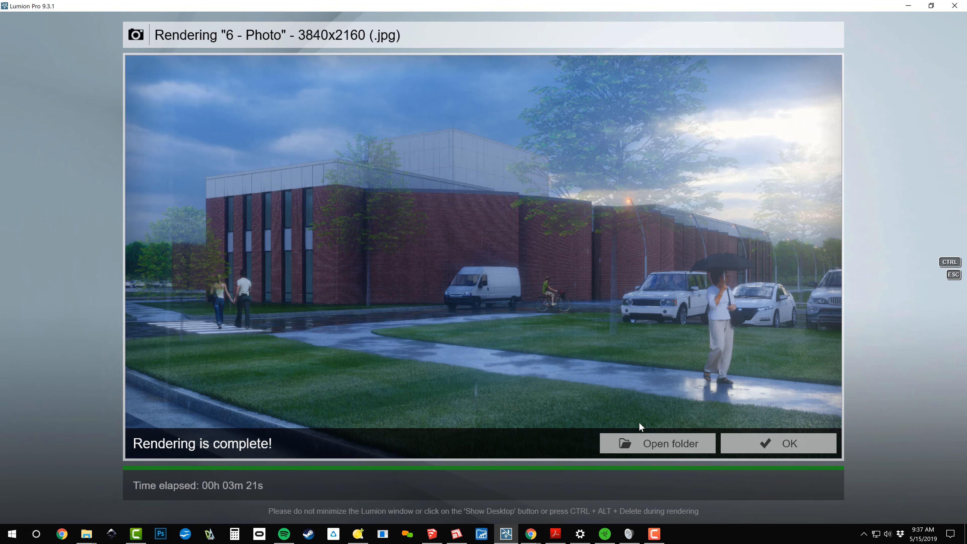
# Review the rendered spring.jpg from its output folder, close the image and return to photo 6
pyautogui.click(667, 439)
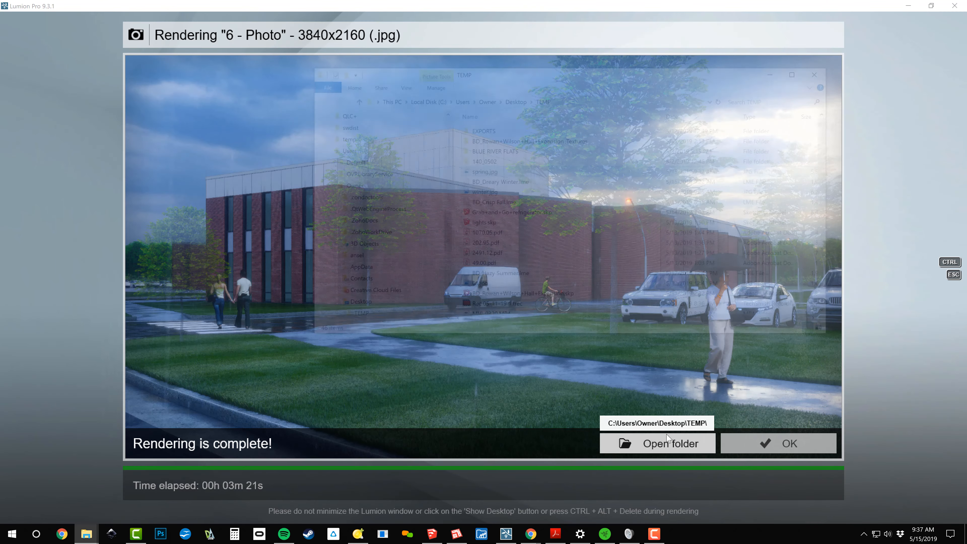
pyautogui.press('Return')
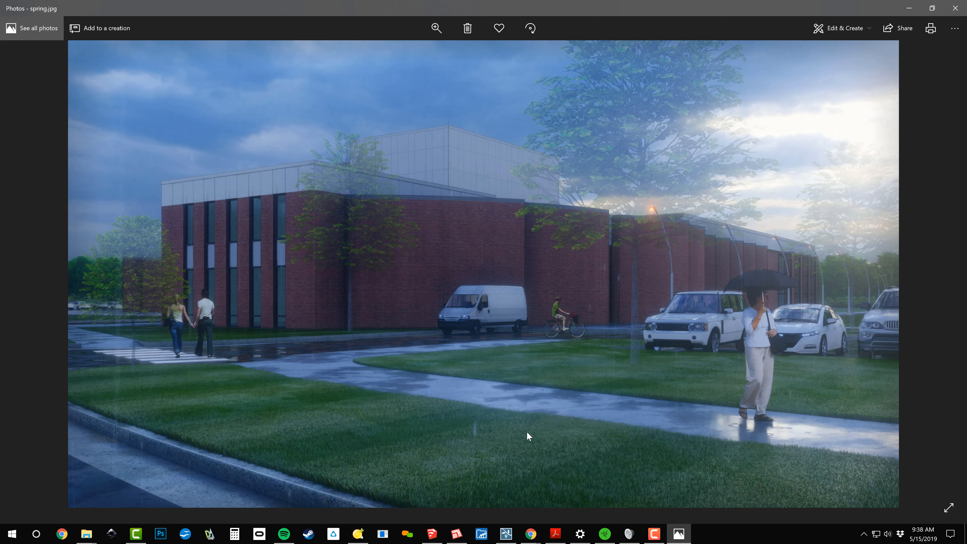
pyautogui.click(956, 8)
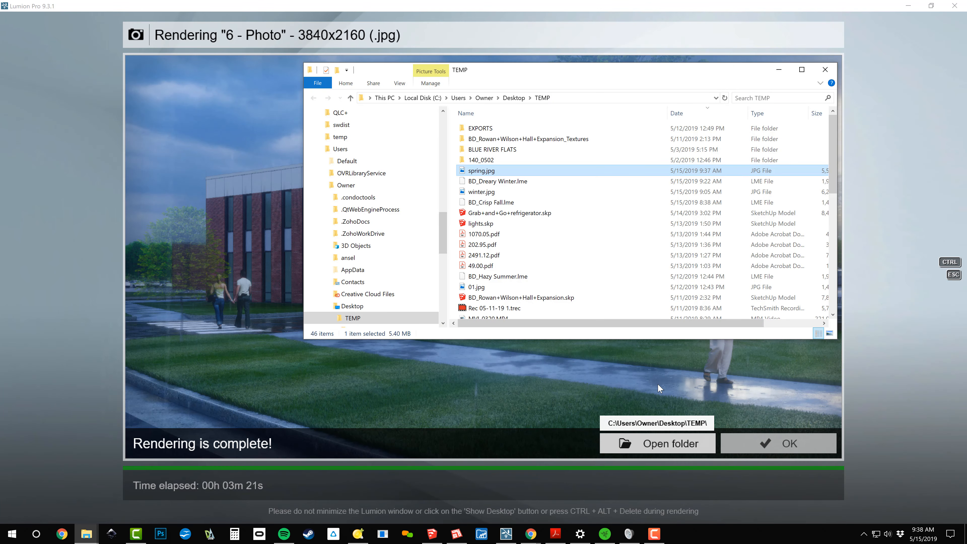
pyautogui.click(856, 387)
pyautogui.click(784, 442)
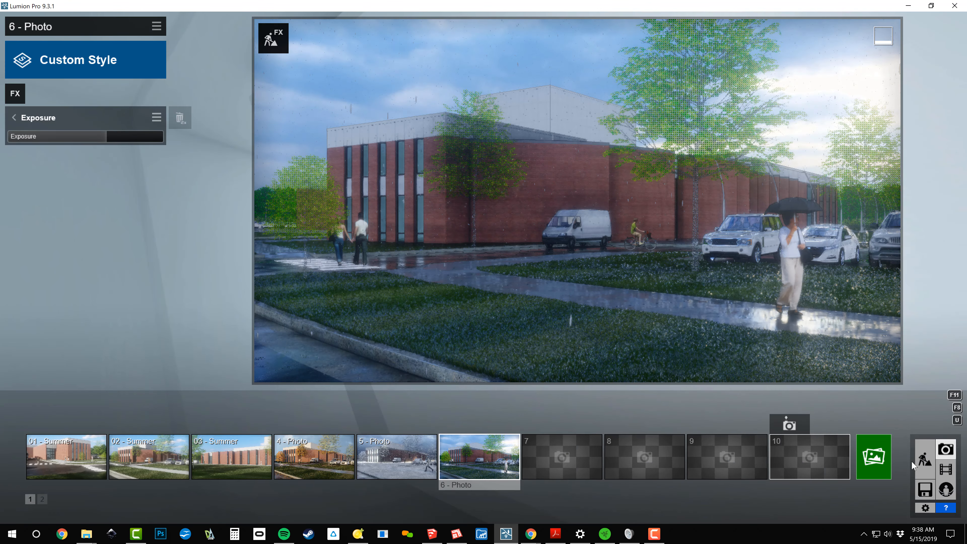
# Inspect the woman with the umbrella on the sidewalk in Build mode and return to Photo mode
pyautogui.click(925, 460)
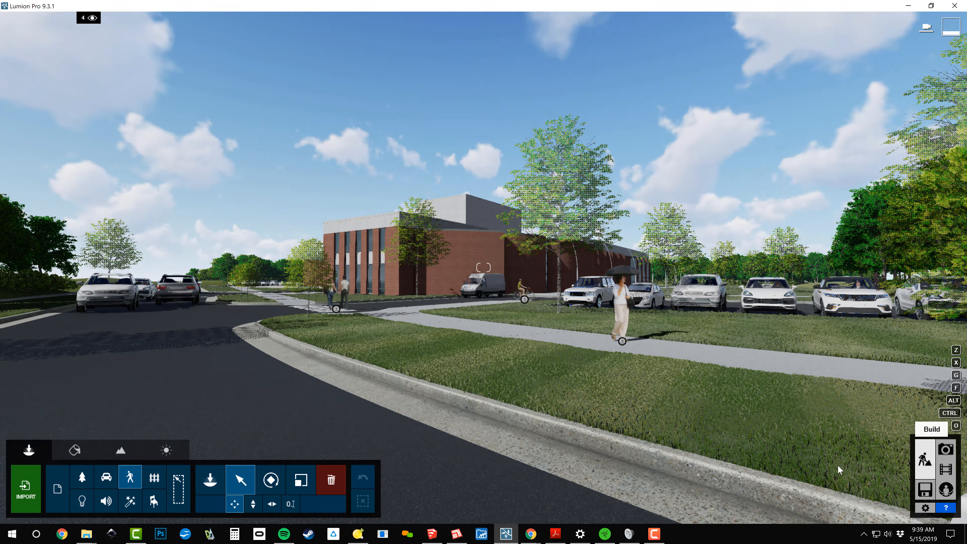
pyautogui.press('w')
pyautogui.moveTo(483, 268); pyautogui.dragTo(534, 373, button='right')
pyautogui.press('s')
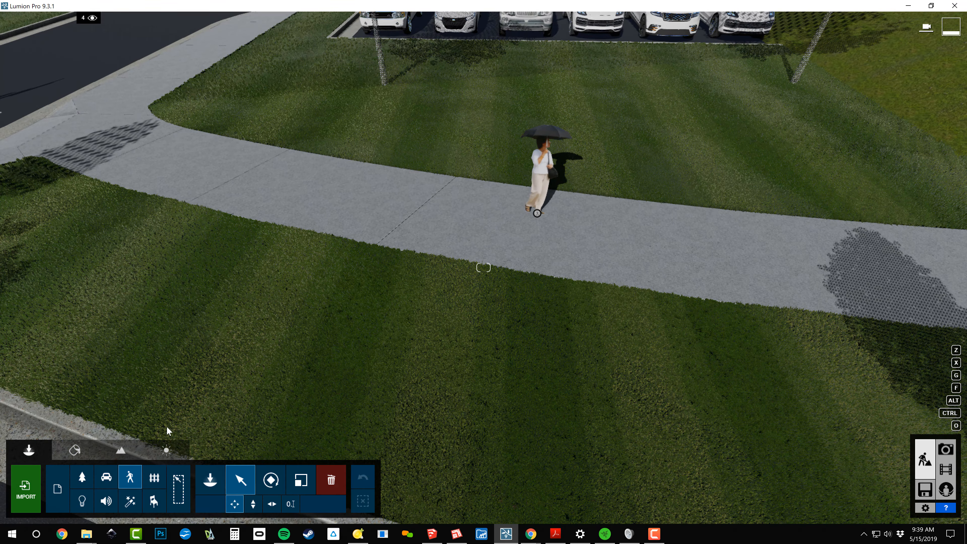
pyautogui.click(946, 450)
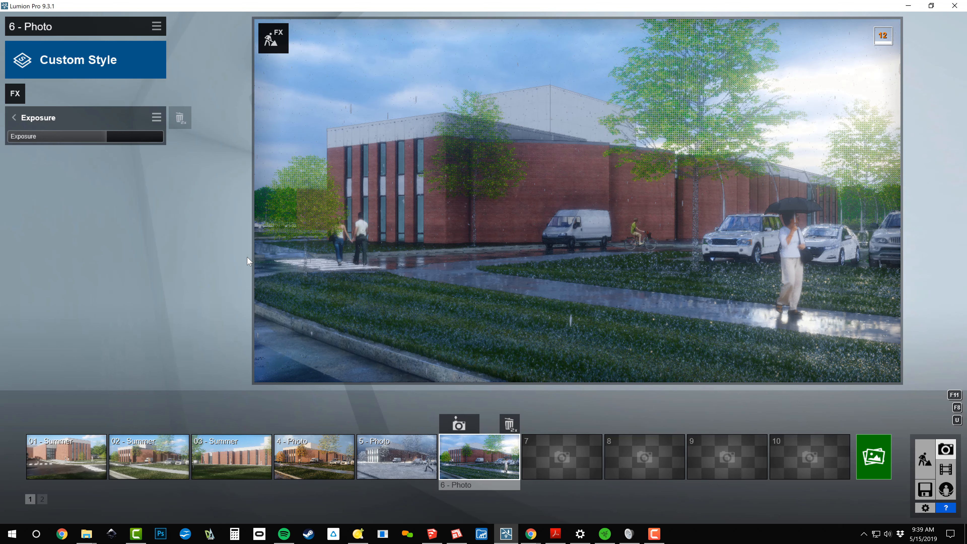
# Save photo 6's effects as a Lumion effects file named BD_Wet Spring in the TEMP folder
pyautogui.moveTo(326, 209)
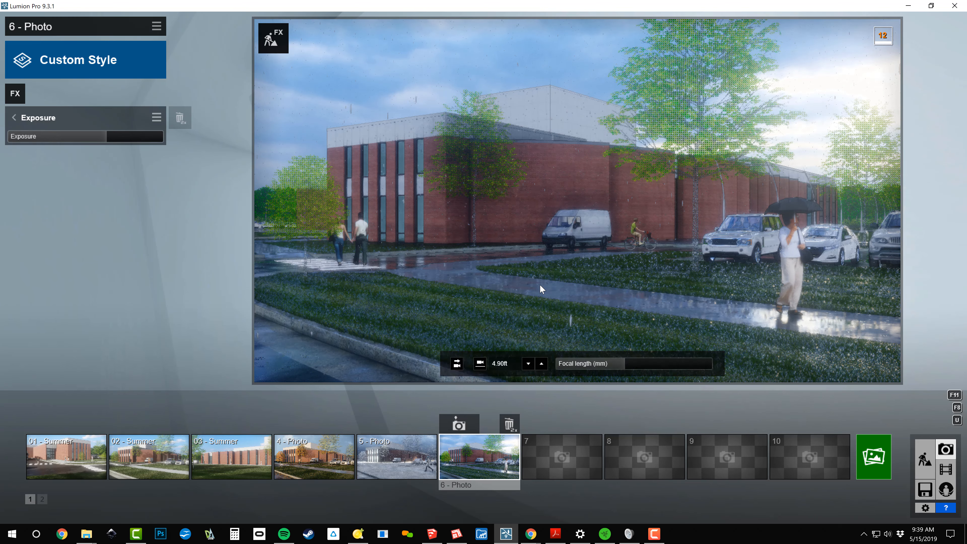
pyautogui.moveTo(61, 462)
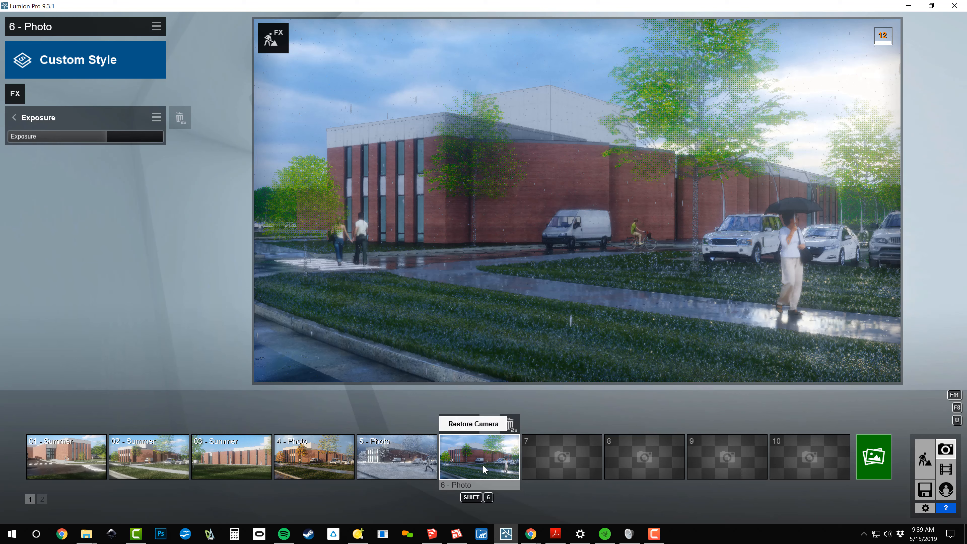
pyautogui.click(154, 27)
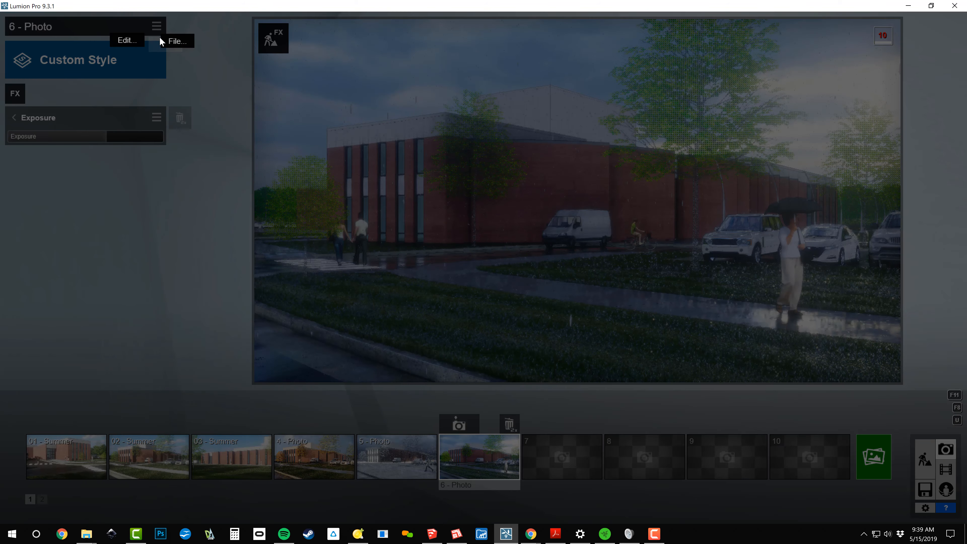
pyautogui.click(173, 41)
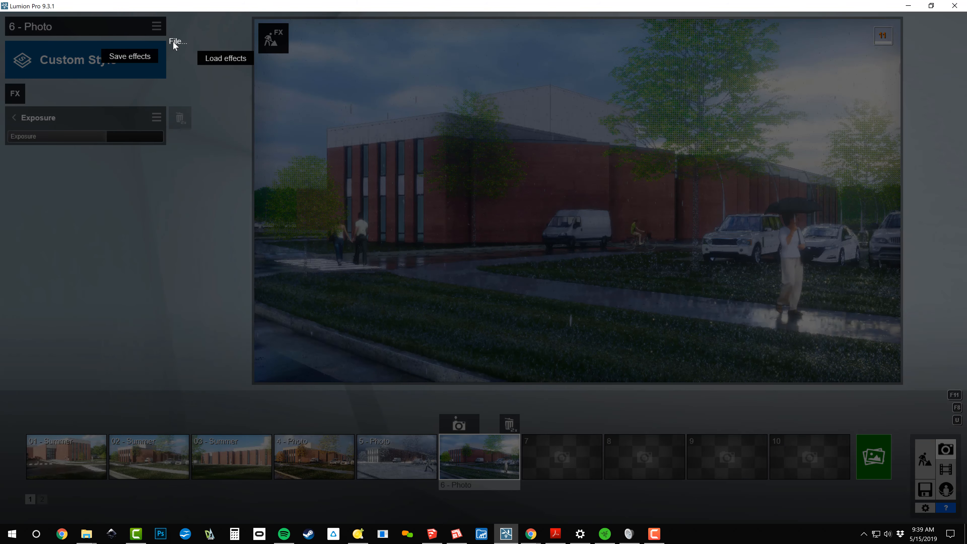
pyautogui.click(136, 60)
pyautogui.scroll(-5, 296, 188)
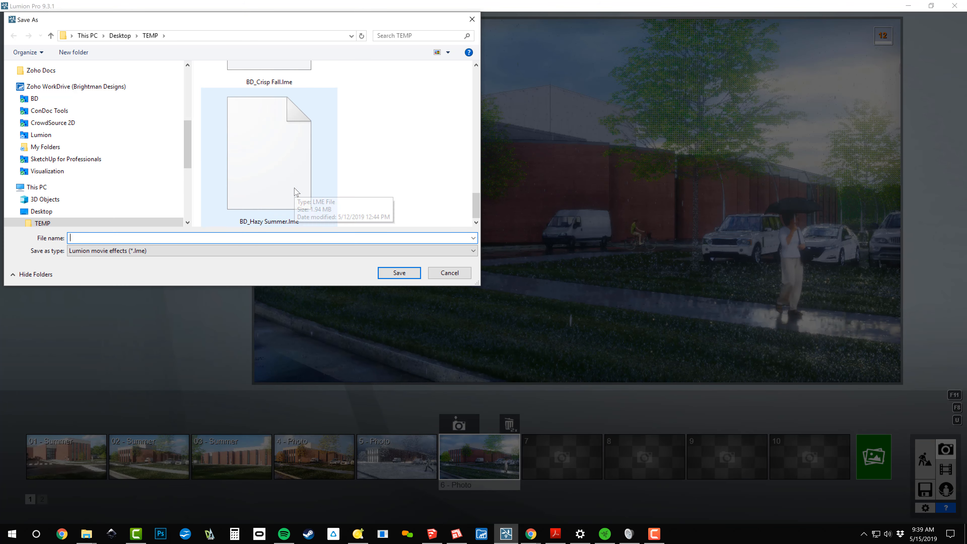
pyautogui.click(296, 192)
pyautogui.click(93, 238)
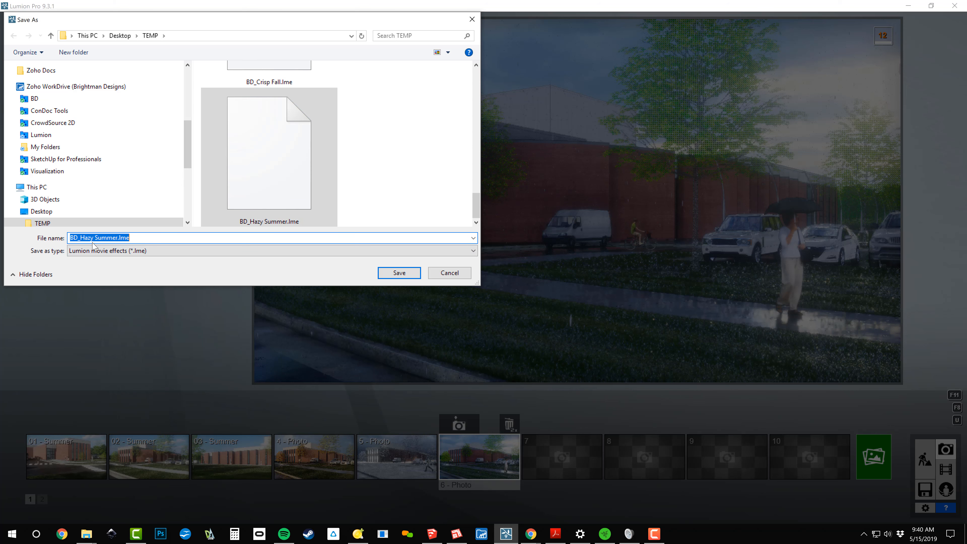
pyautogui.click(93, 238)
pyautogui.press('Delete')
pyautogui.press('Delete')
pyautogui.press('BackSpace')
pyautogui.press('BackSpace')
pyautogui.press('BackSpace')
pyautogui.press('BackSpace')
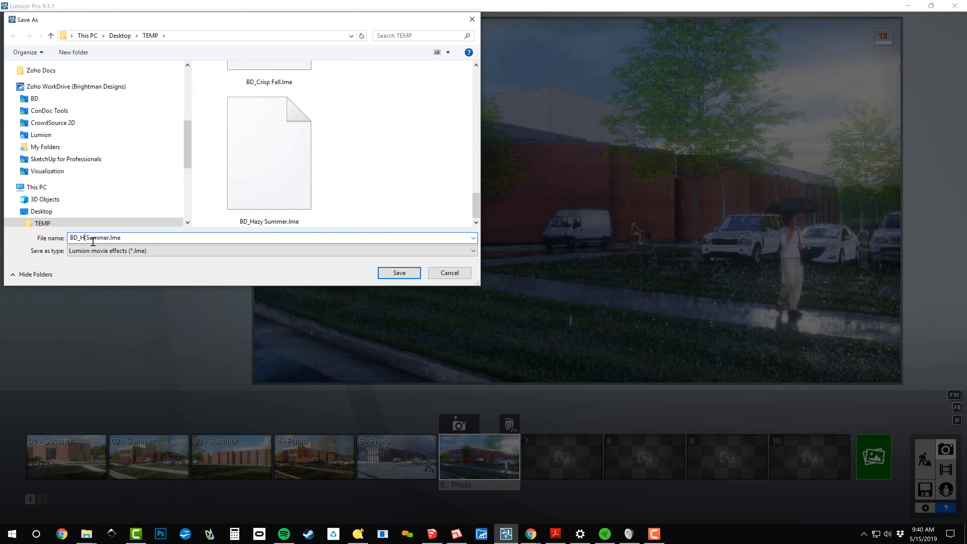
pyautogui.press('Delete')
pyautogui.press('Delete')
pyautogui.press('Delete')
pyautogui.press('Delete')
pyautogui.write('Wet Spring')
pyautogui.click(389, 272)
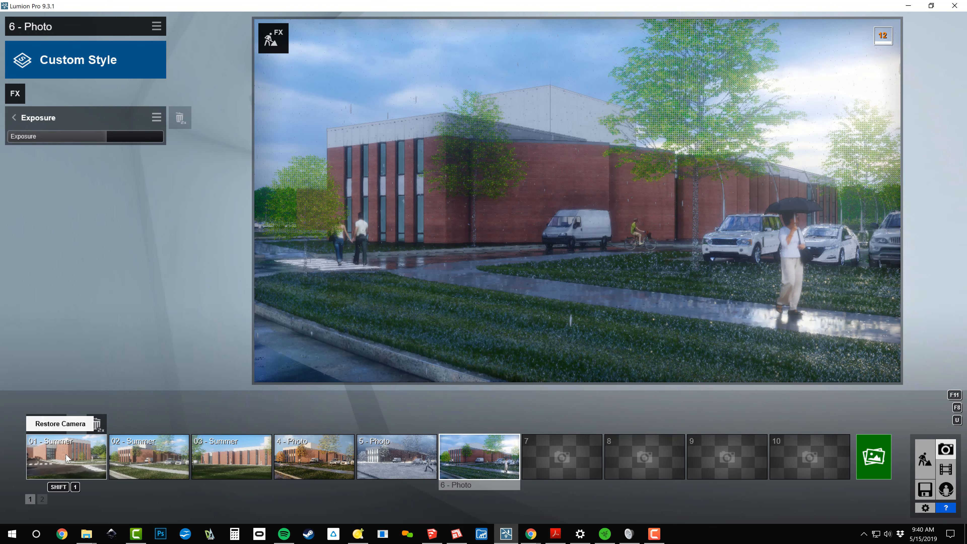
# Review the three summer photos and the winter photo, ending on the spring photo 6
pyautogui.click(72, 455)
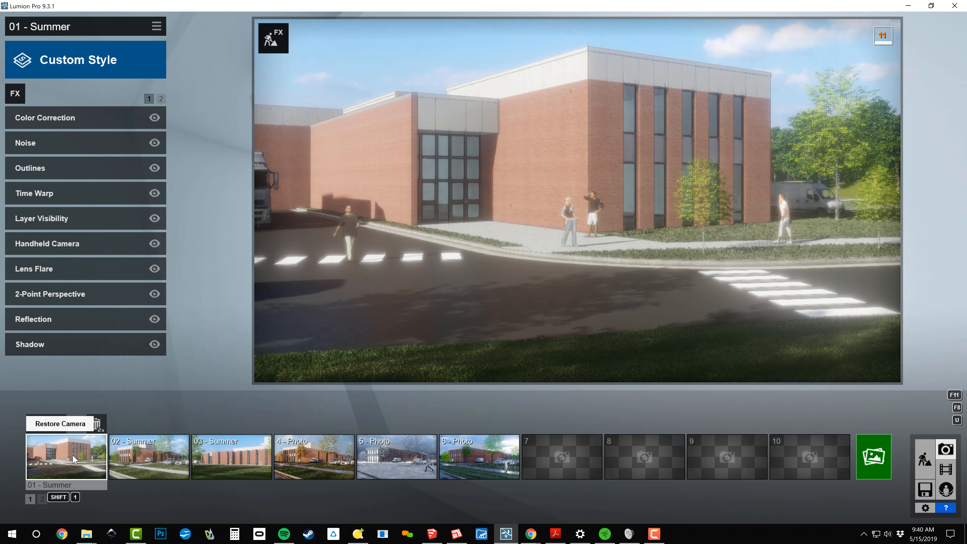
pyautogui.click(125, 462)
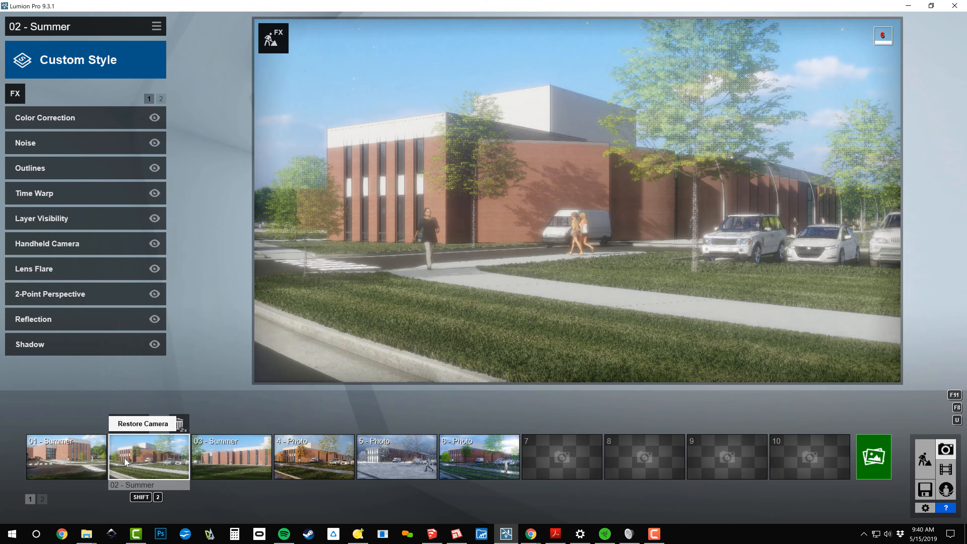
pyautogui.click(237, 467)
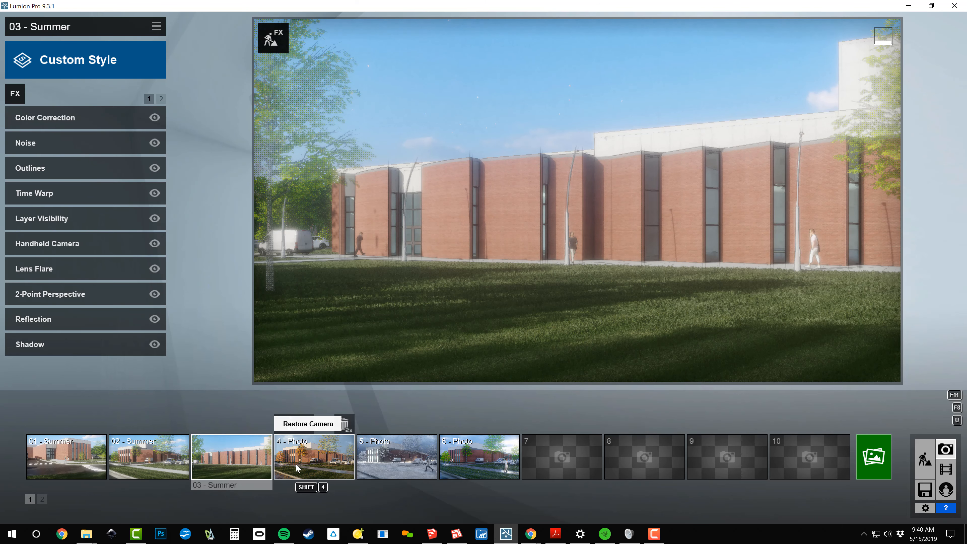
pyautogui.click(394, 466)
pyautogui.click(485, 473)
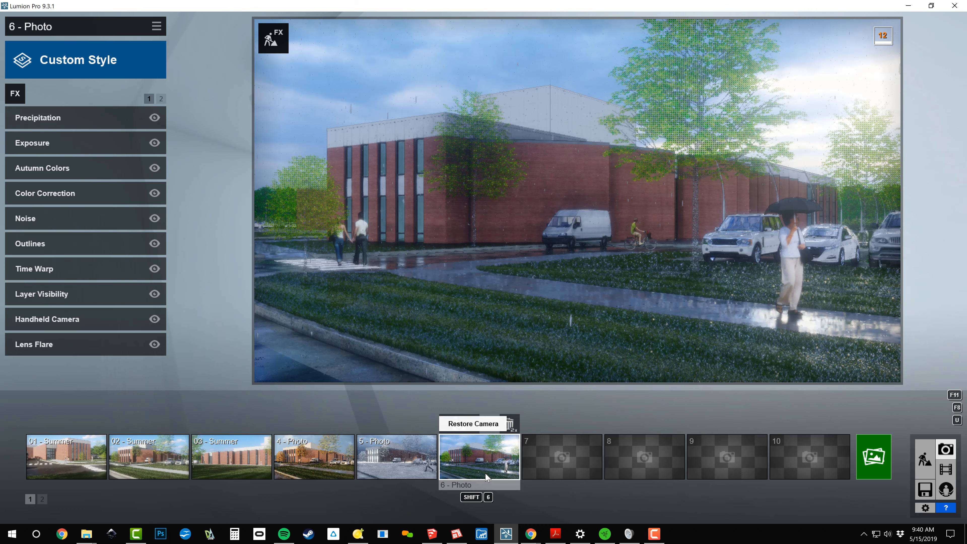
# Open the Photo Set render options and rename photo 4 as 04 - Fall
pyautogui.click(873, 460)
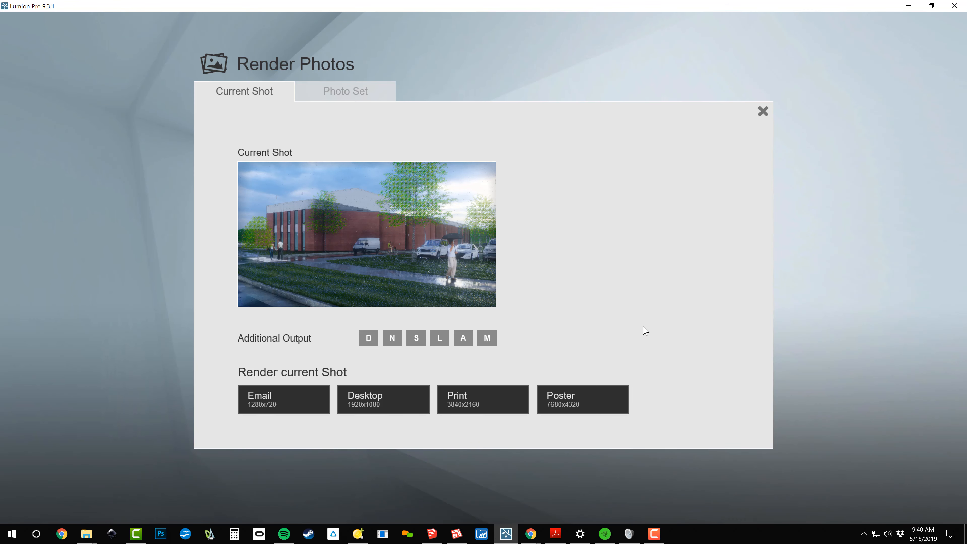
pyautogui.click(356, 96)
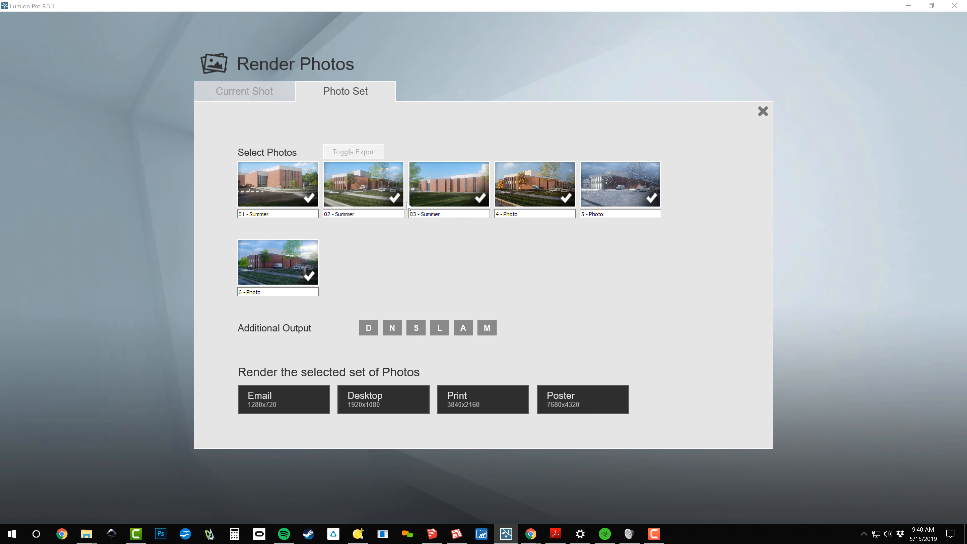
pyautogui.click(531, 216)
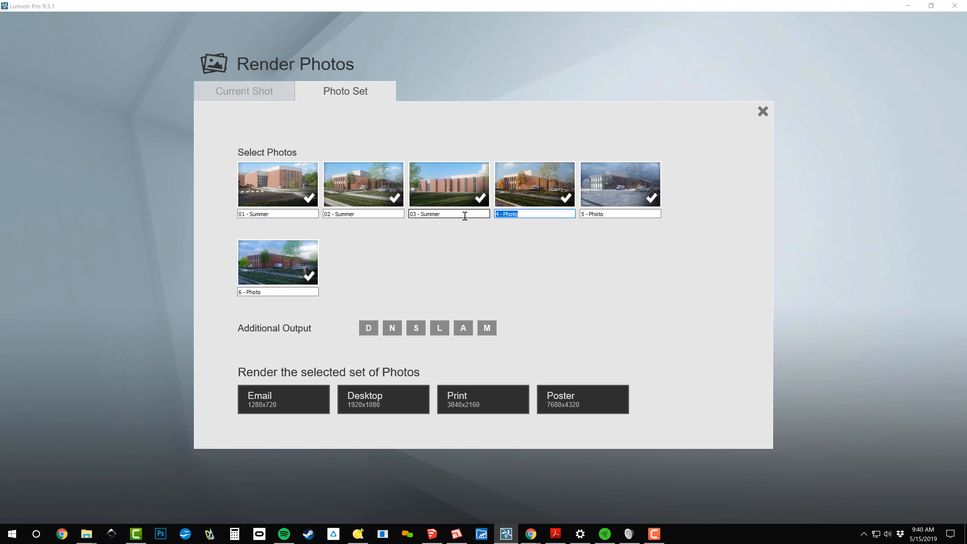
pyautogui.write('04 - Fall')
pyautogui.press('Tab')
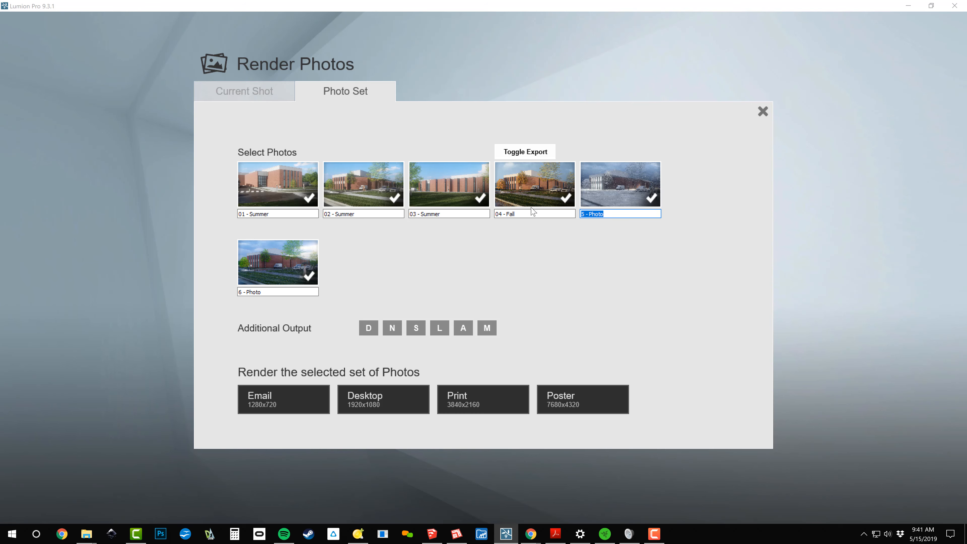
# Rename photo 5 as 05 - Winter and photo 6 as 06 - Spring in the photo set
pyautogui.write('05 - Winter')
pyautogui.press('Tab')
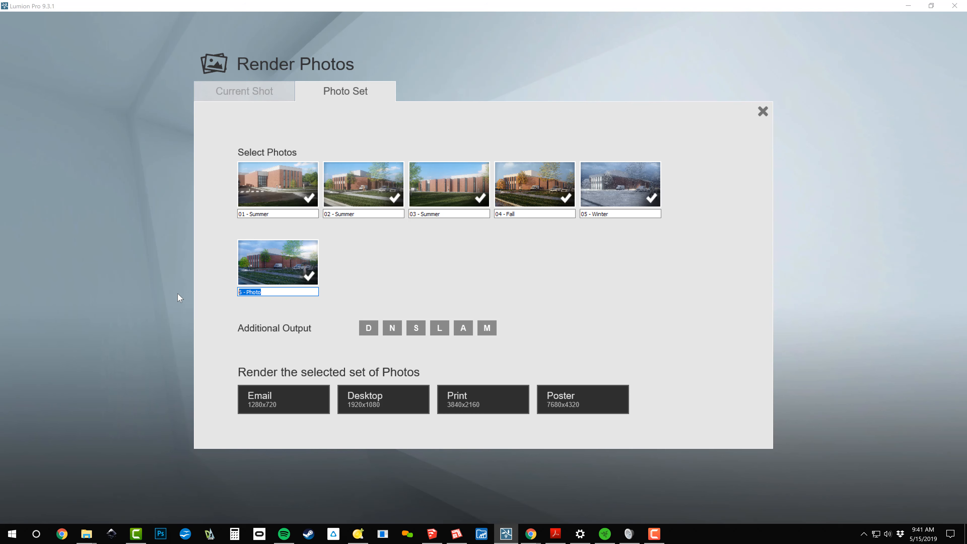
pyautogui.write('06 - Spring')
pyautogui.click(645, 244)
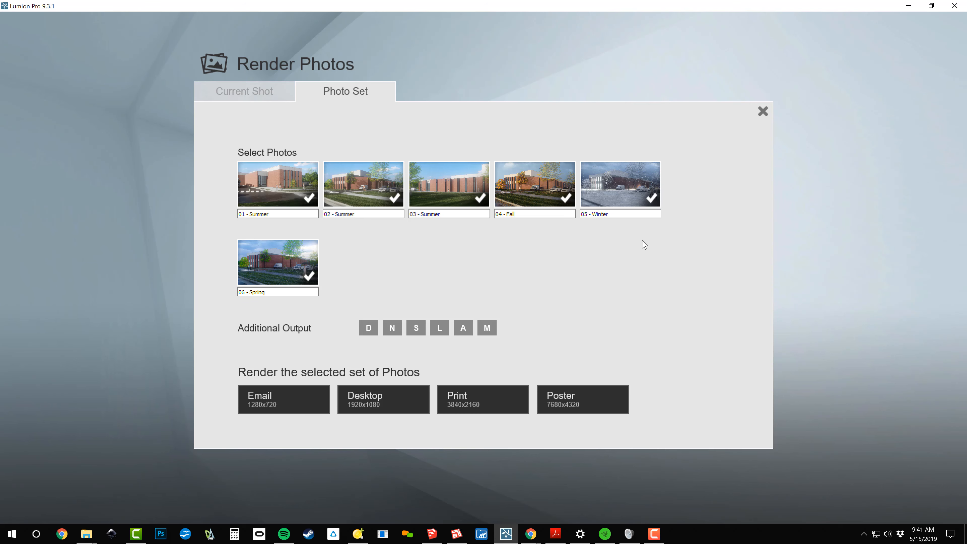
# Toggle the export of photos 04 - Fall and 01 - Summer off and back on
pyautogui.click(564, 198)
pyautogui.click(565, 198)
pyautogui.click(539, 214)
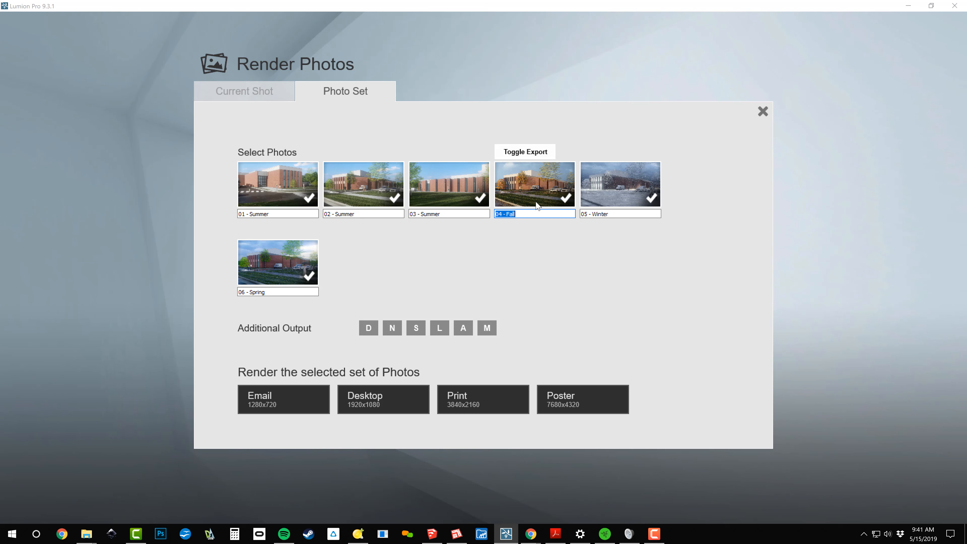
pyautogui.click(284, 192)
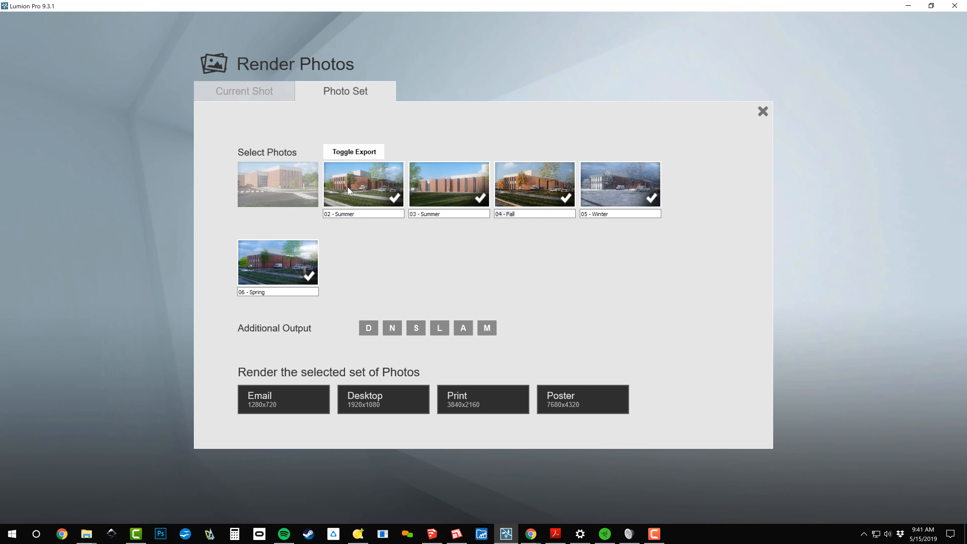
pyautogui.click(278, 185)
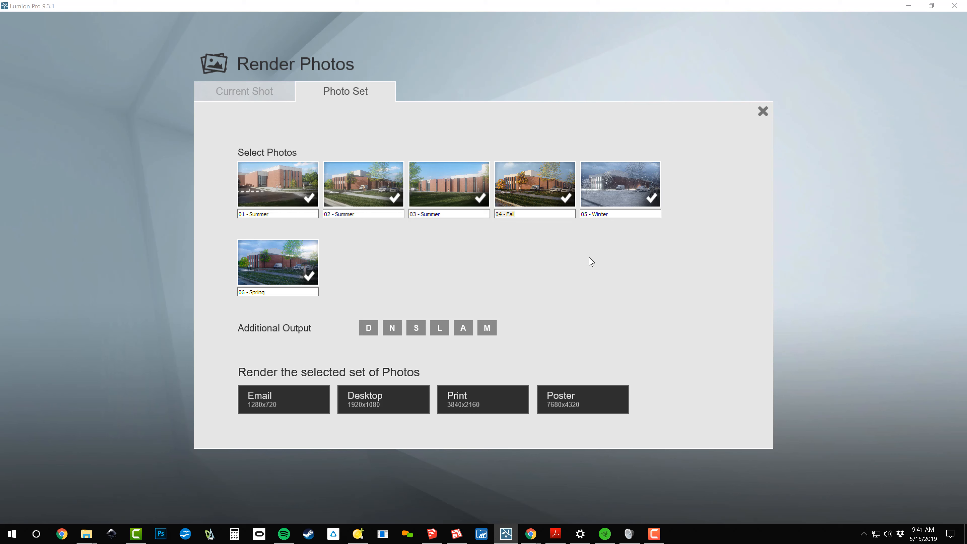